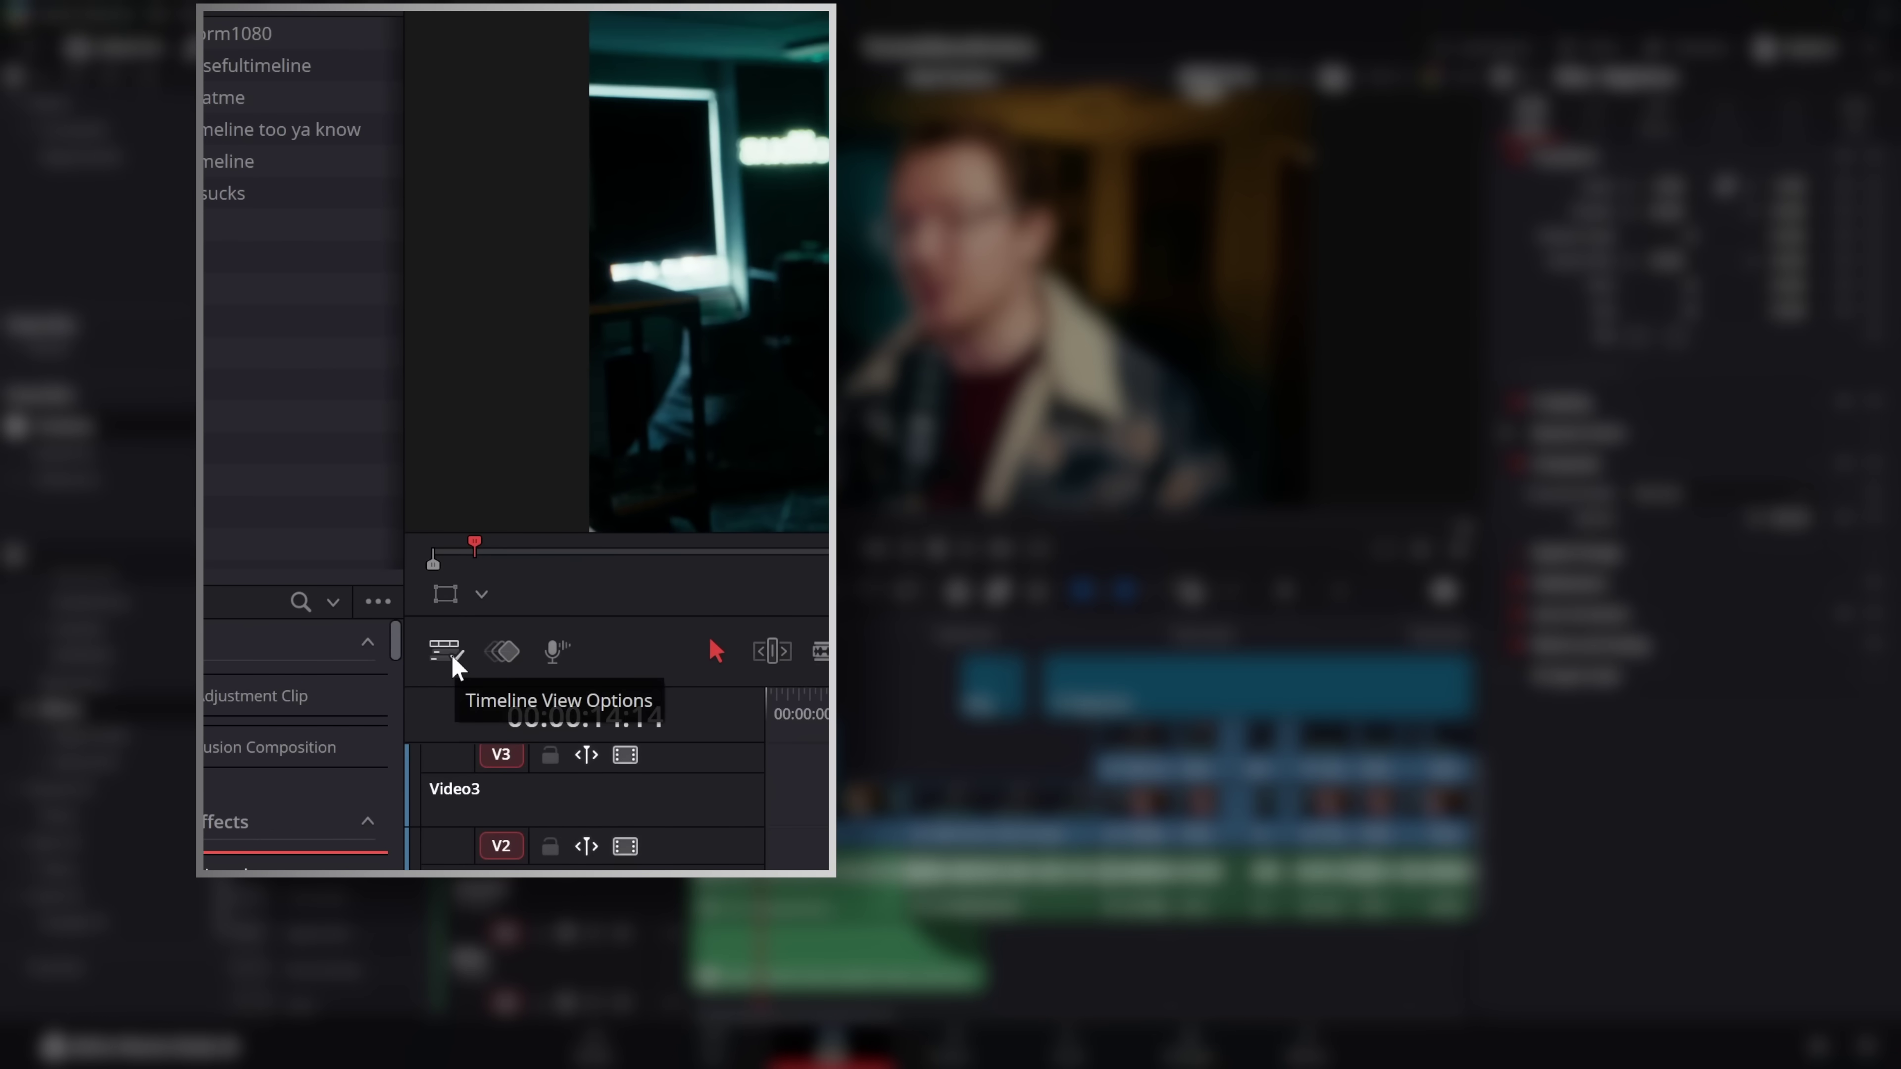
Step: Enable Display Stacked Timelines in Timeline View Options so MainTimeline appears as a tab
{"action": "left_click", "coordinate": [447, 650]}
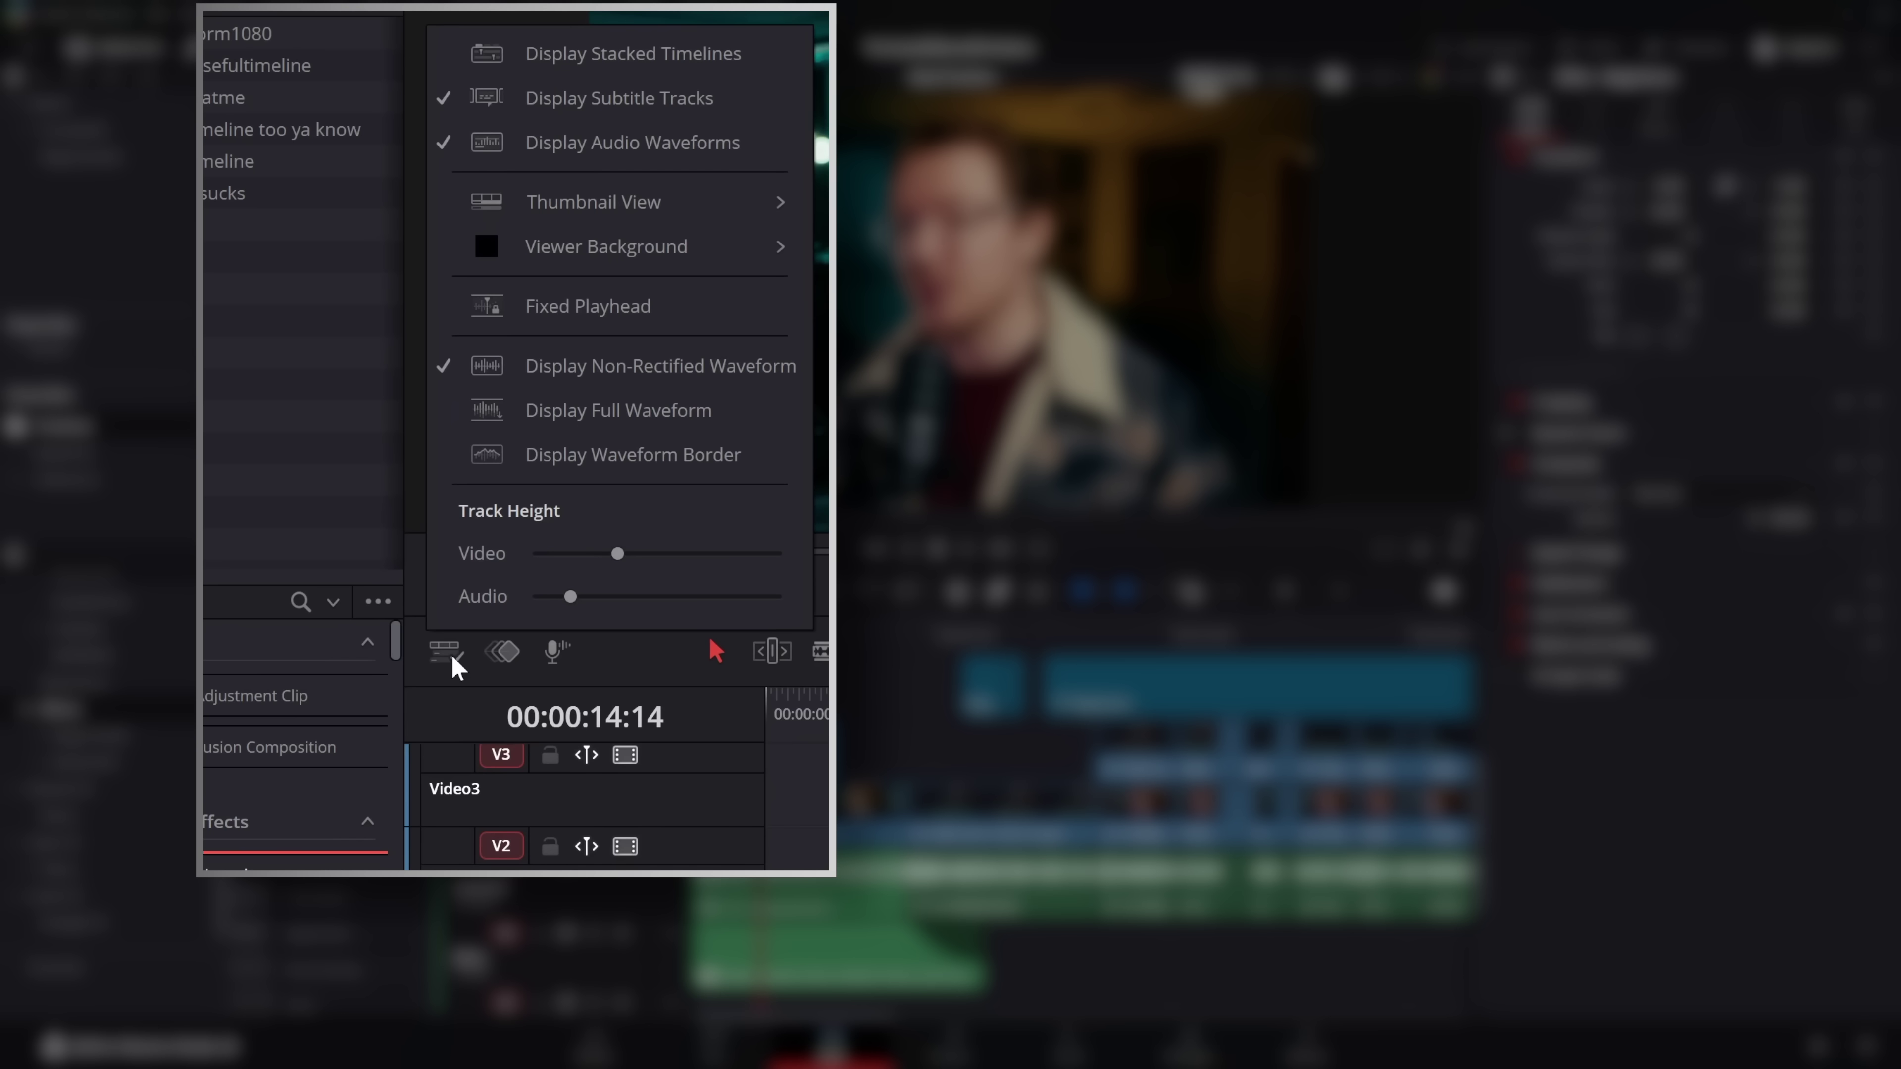
{"action": "left_click", "coordinate": [583, 74]}
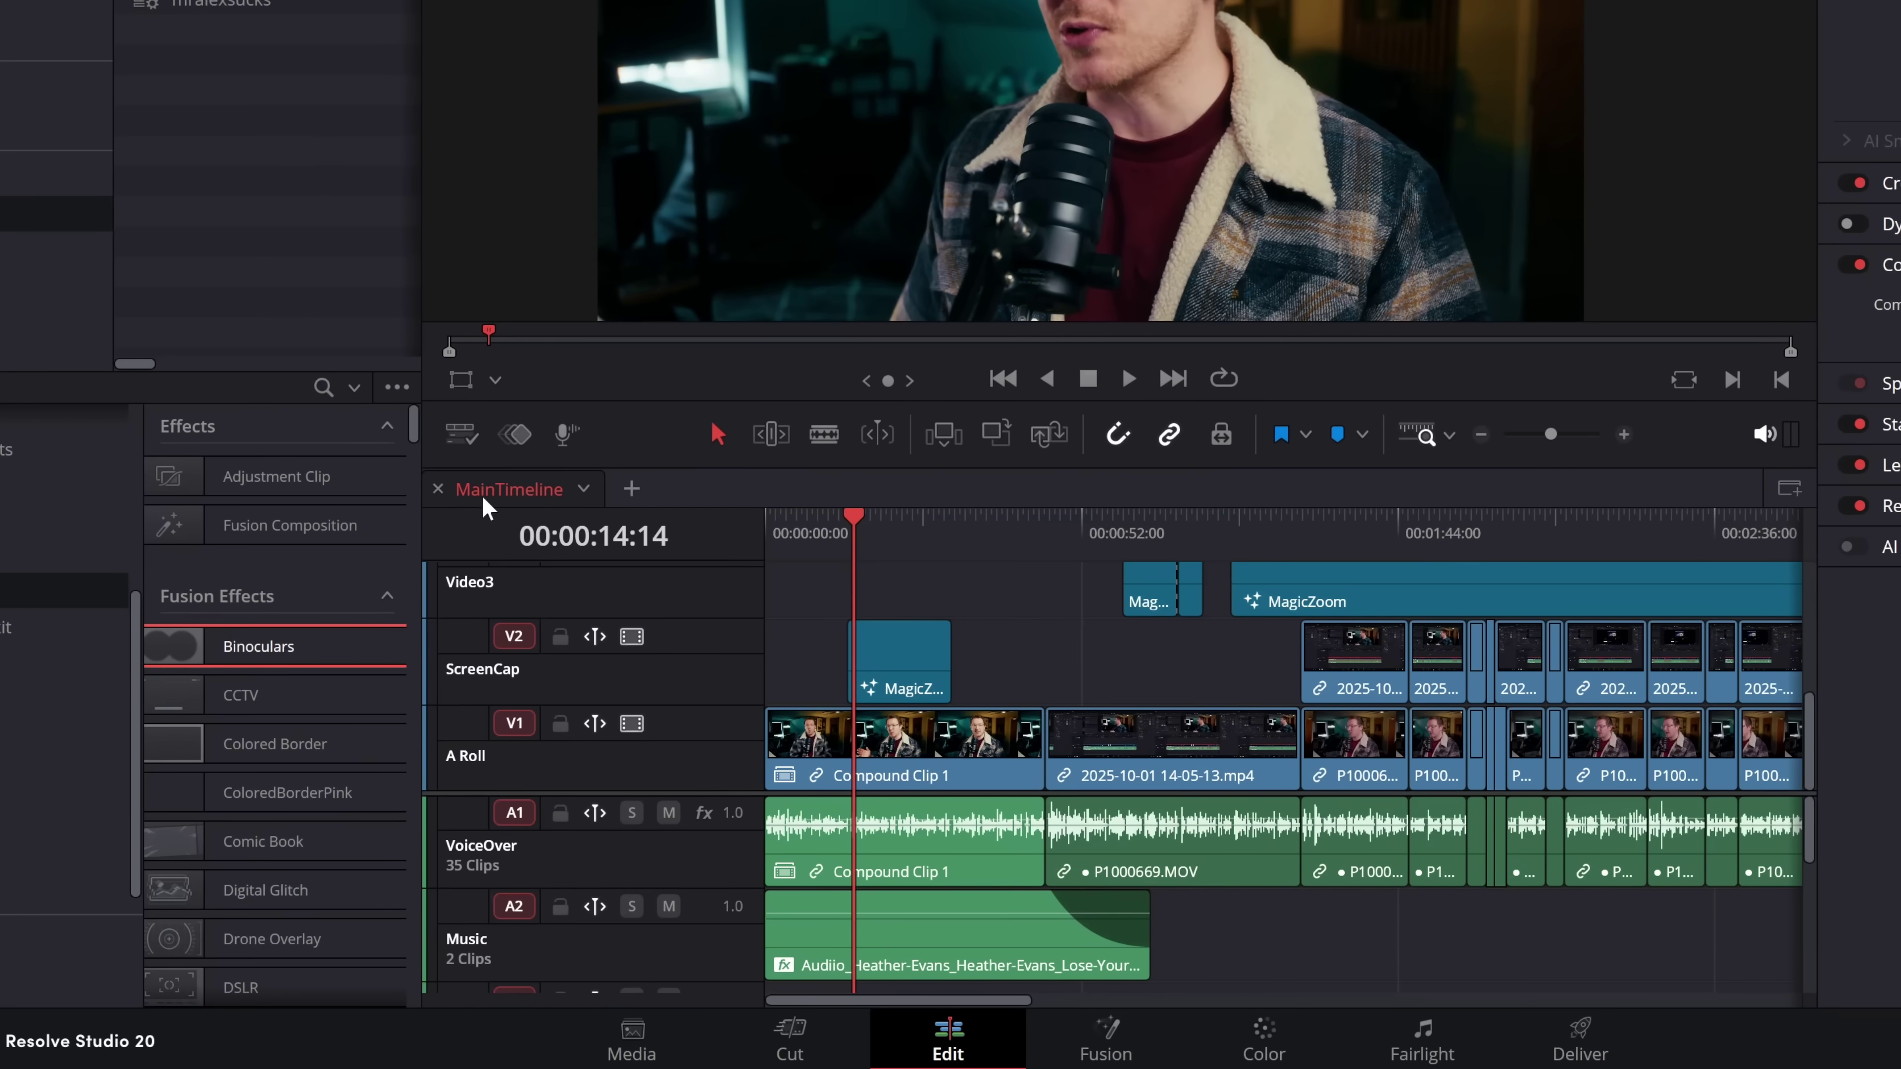
Step: Load Ohlookatme into the current tab and add a second tab showing MainTimeline
{"action": "left_click", "coordinate": [584, 491]}
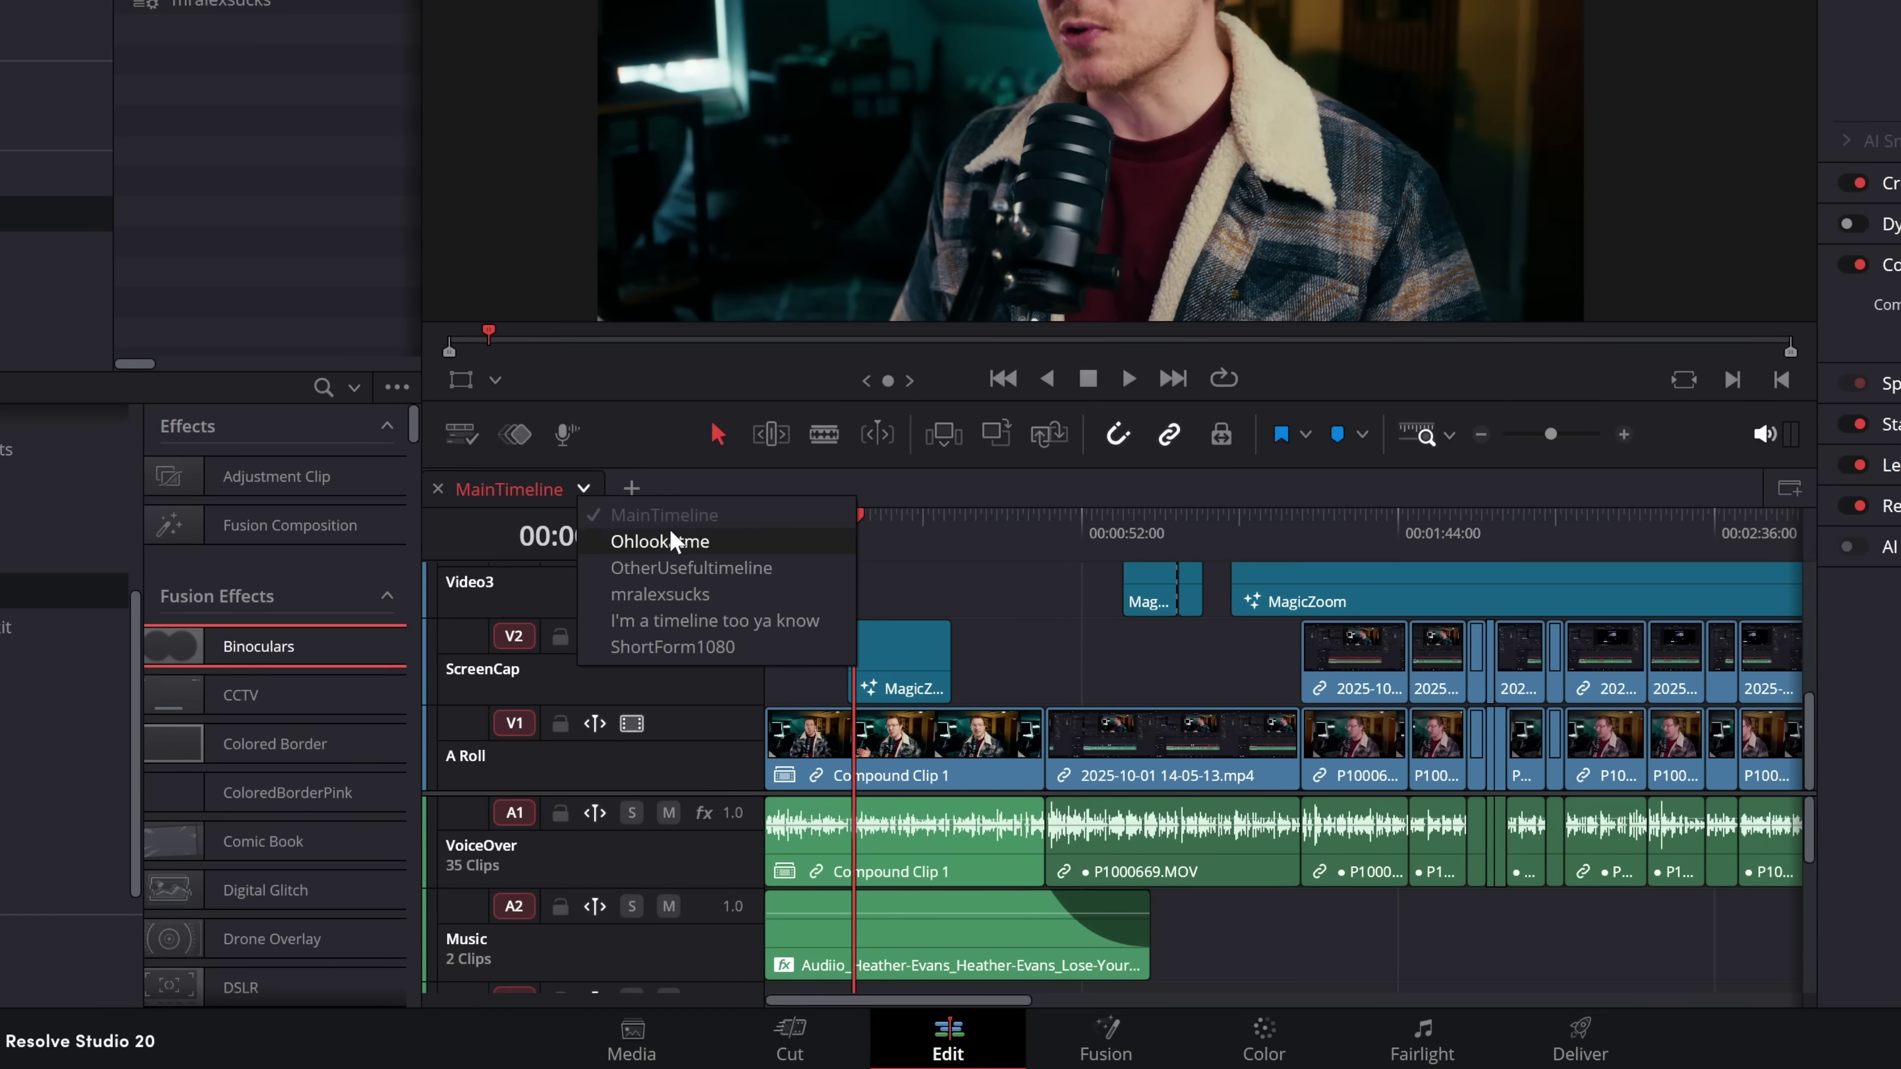
{"action": "left_click", "coordinate": [662, 541]}
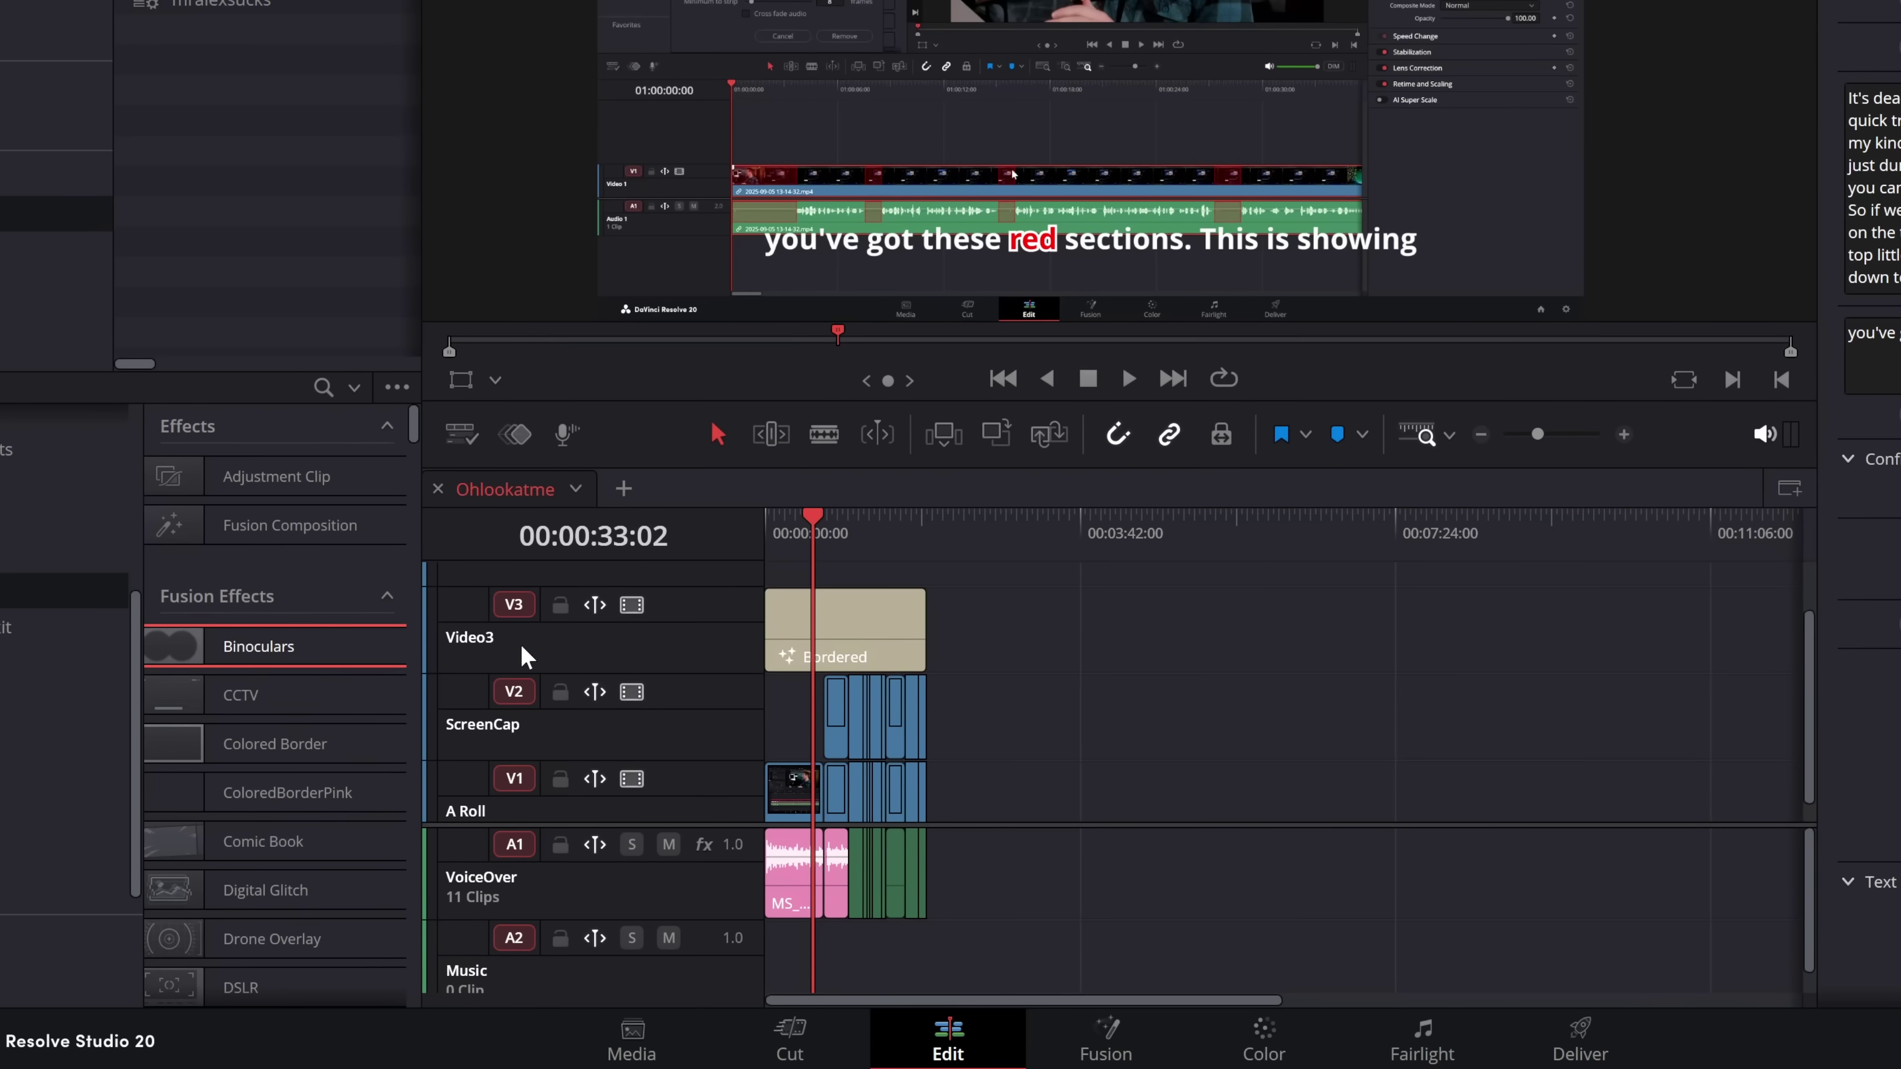
{"action": "left_click", "coordinate": [625, 498]}
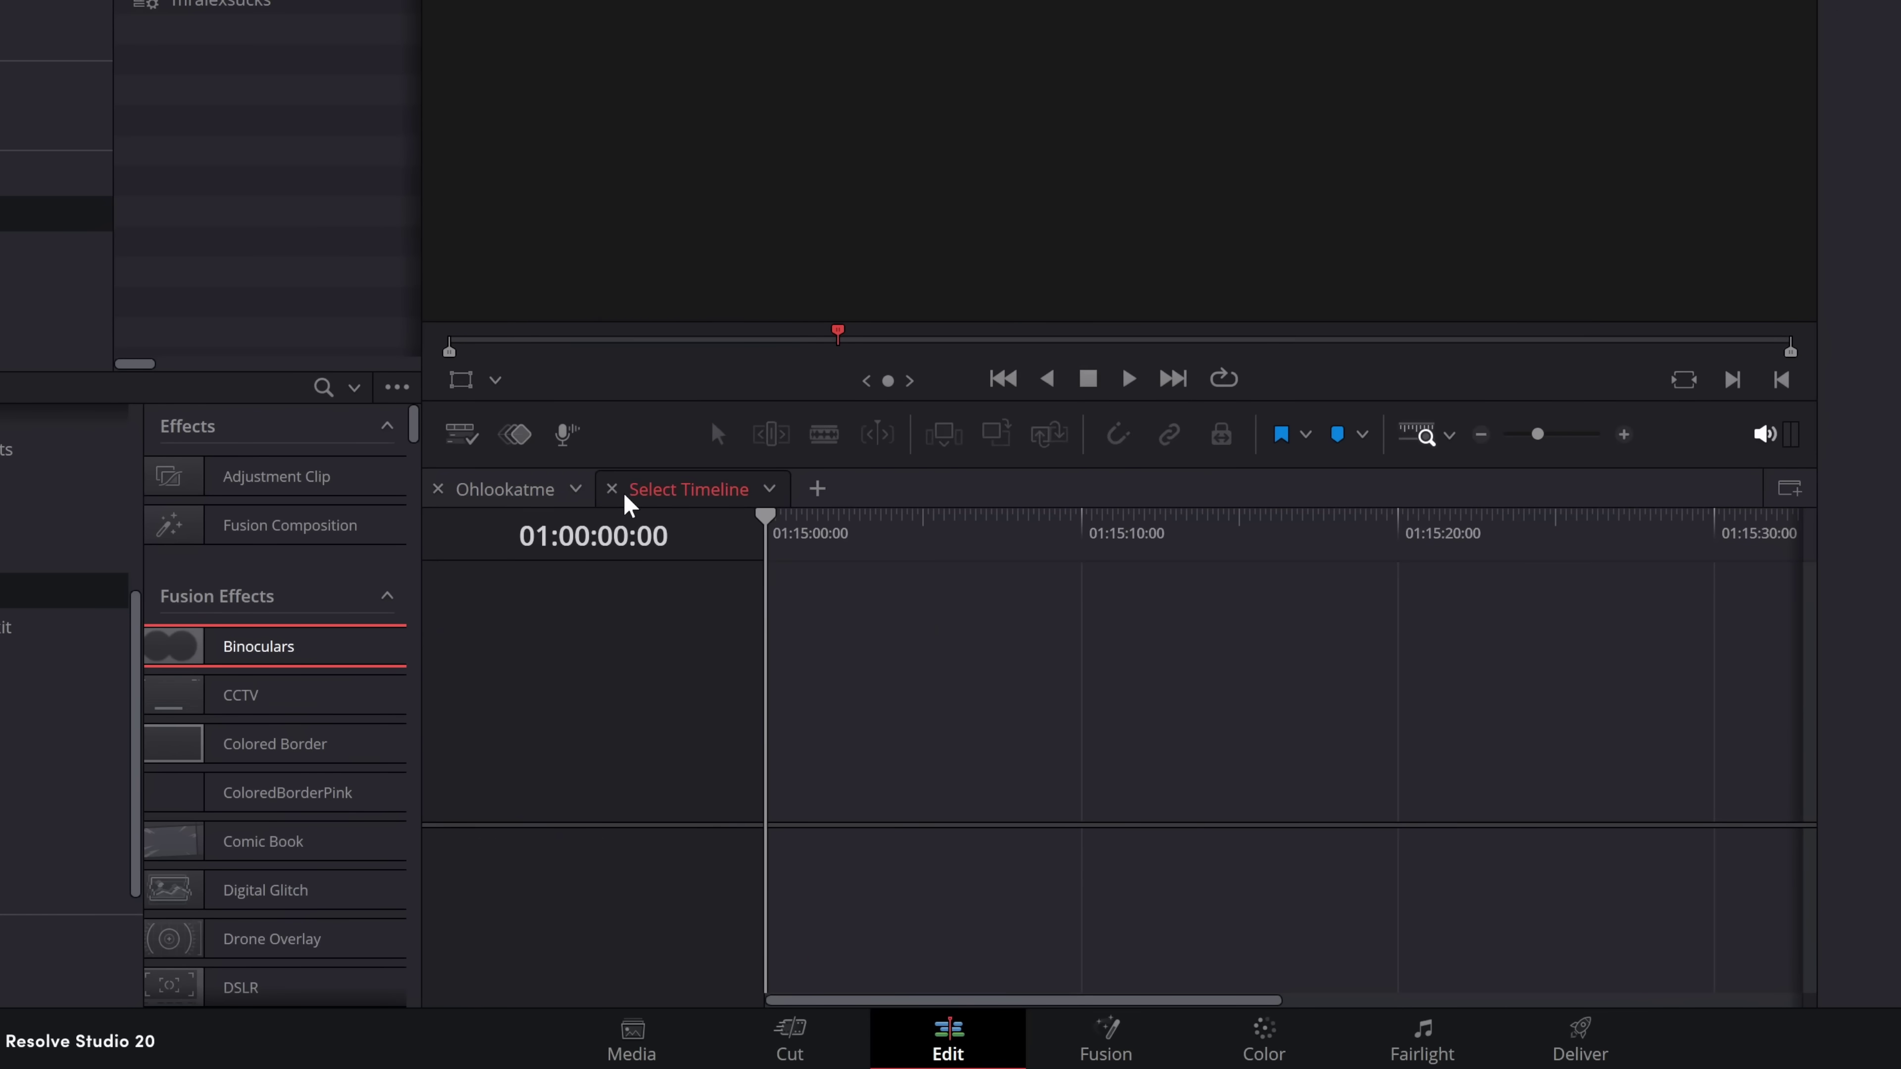
{"action": "left_click", "coordinate": [771, 490]}
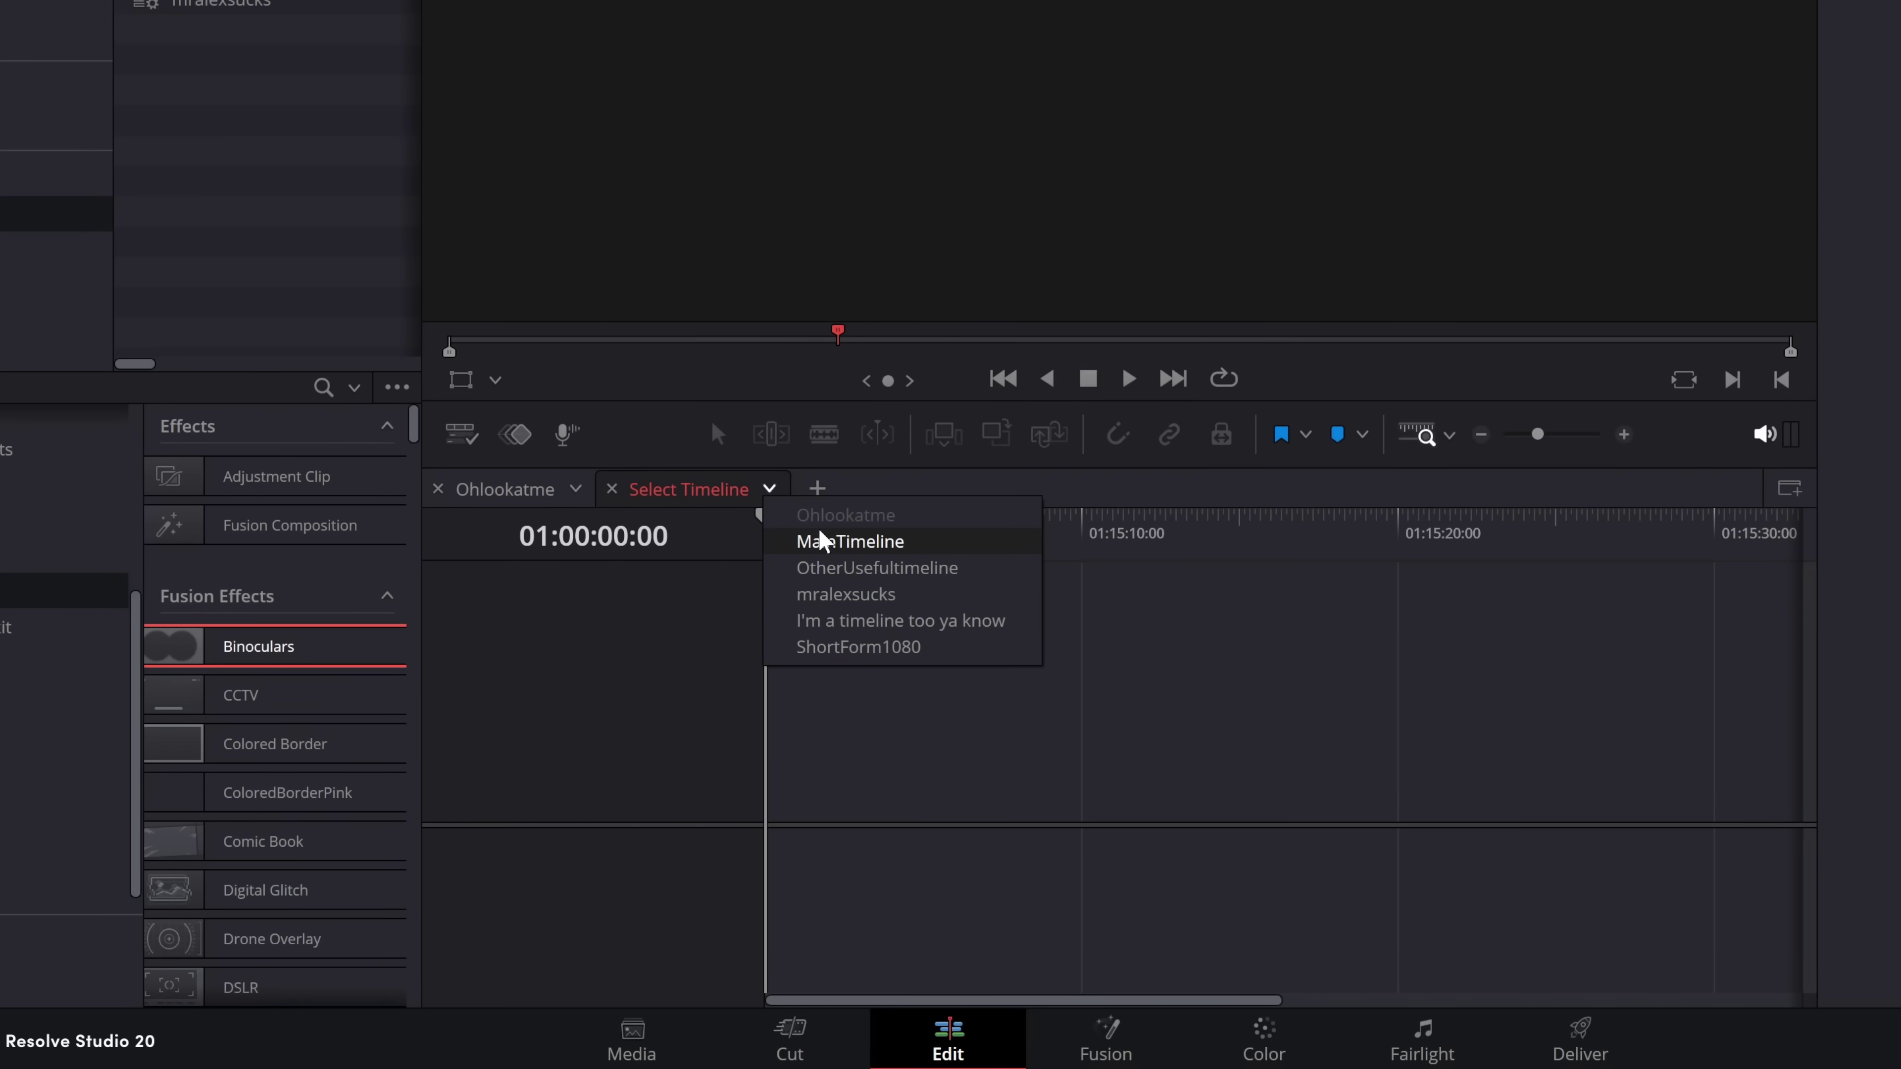
{"action": "left_click", "coordinate": [778, 541]}
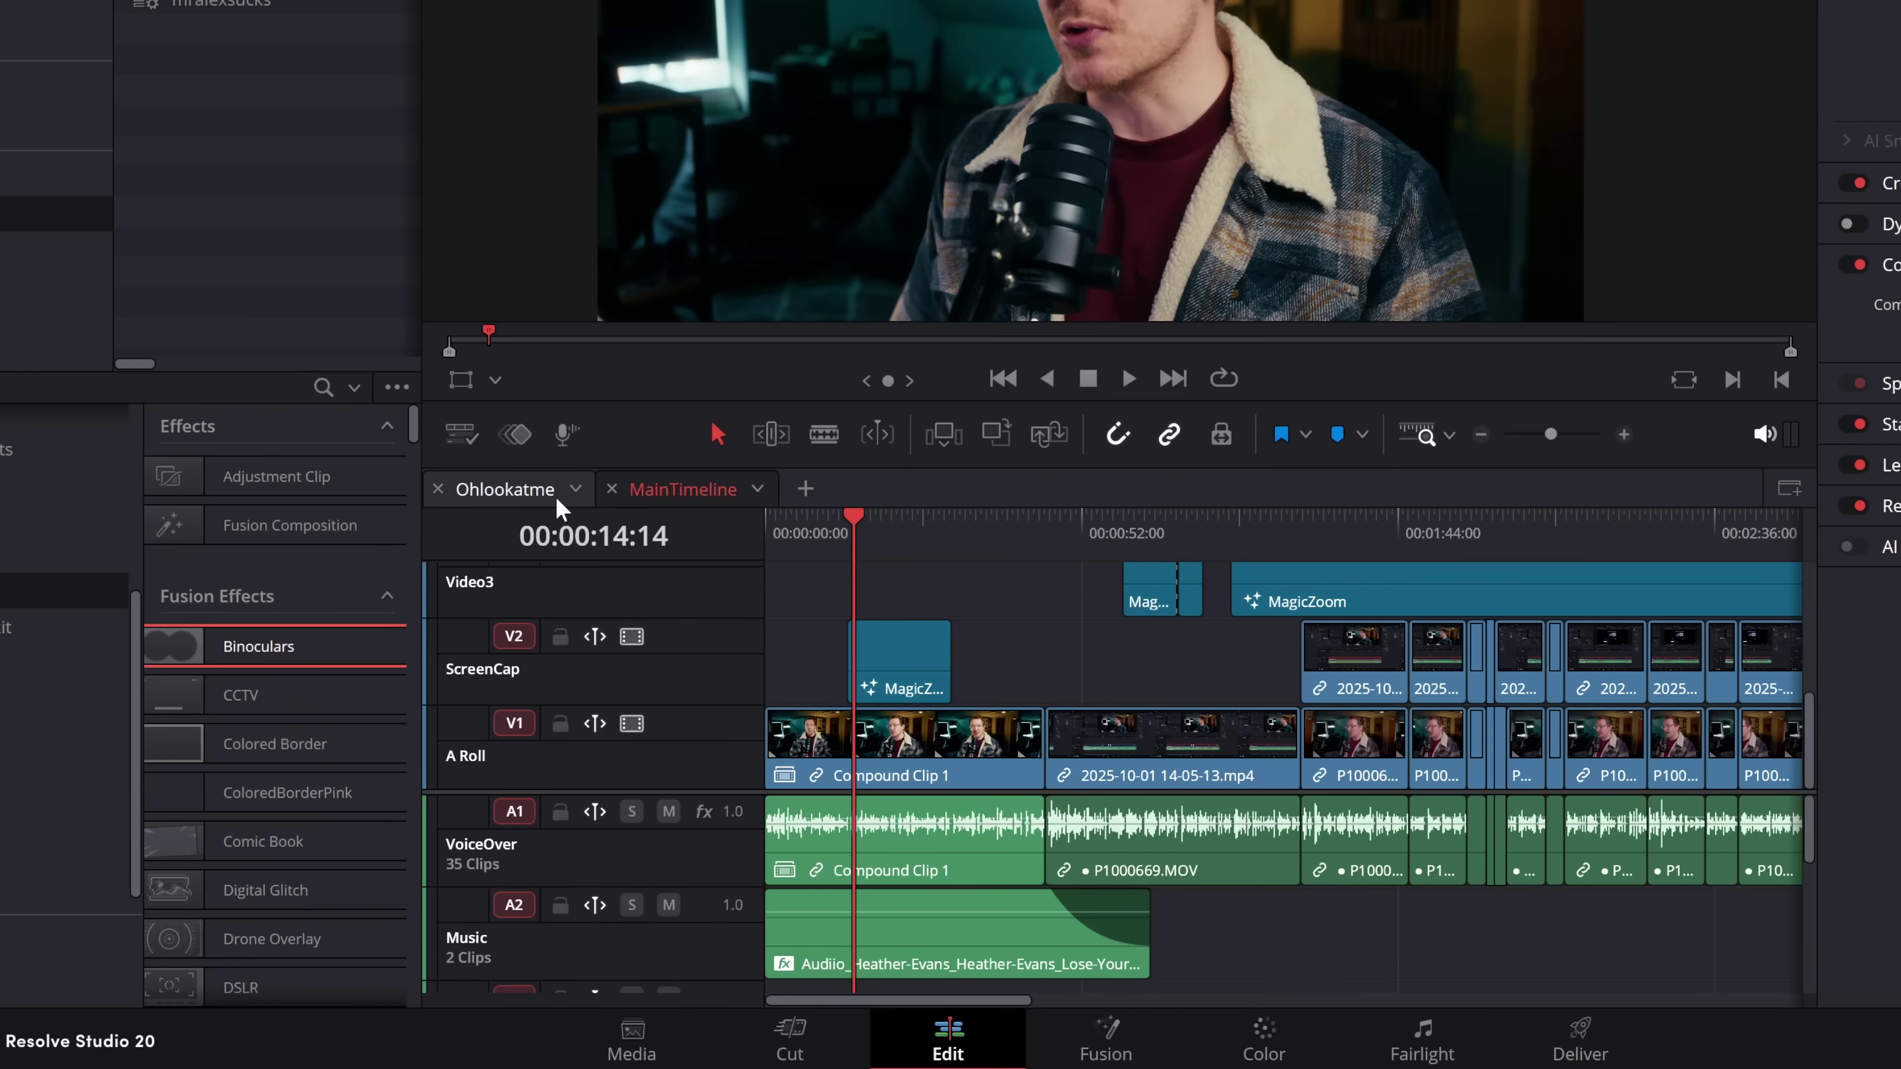
Step: Switch between the tabs, then add a third tab showing OtherUsefultimeline
{"action": "left_click", "coordinate": [494, 493]}
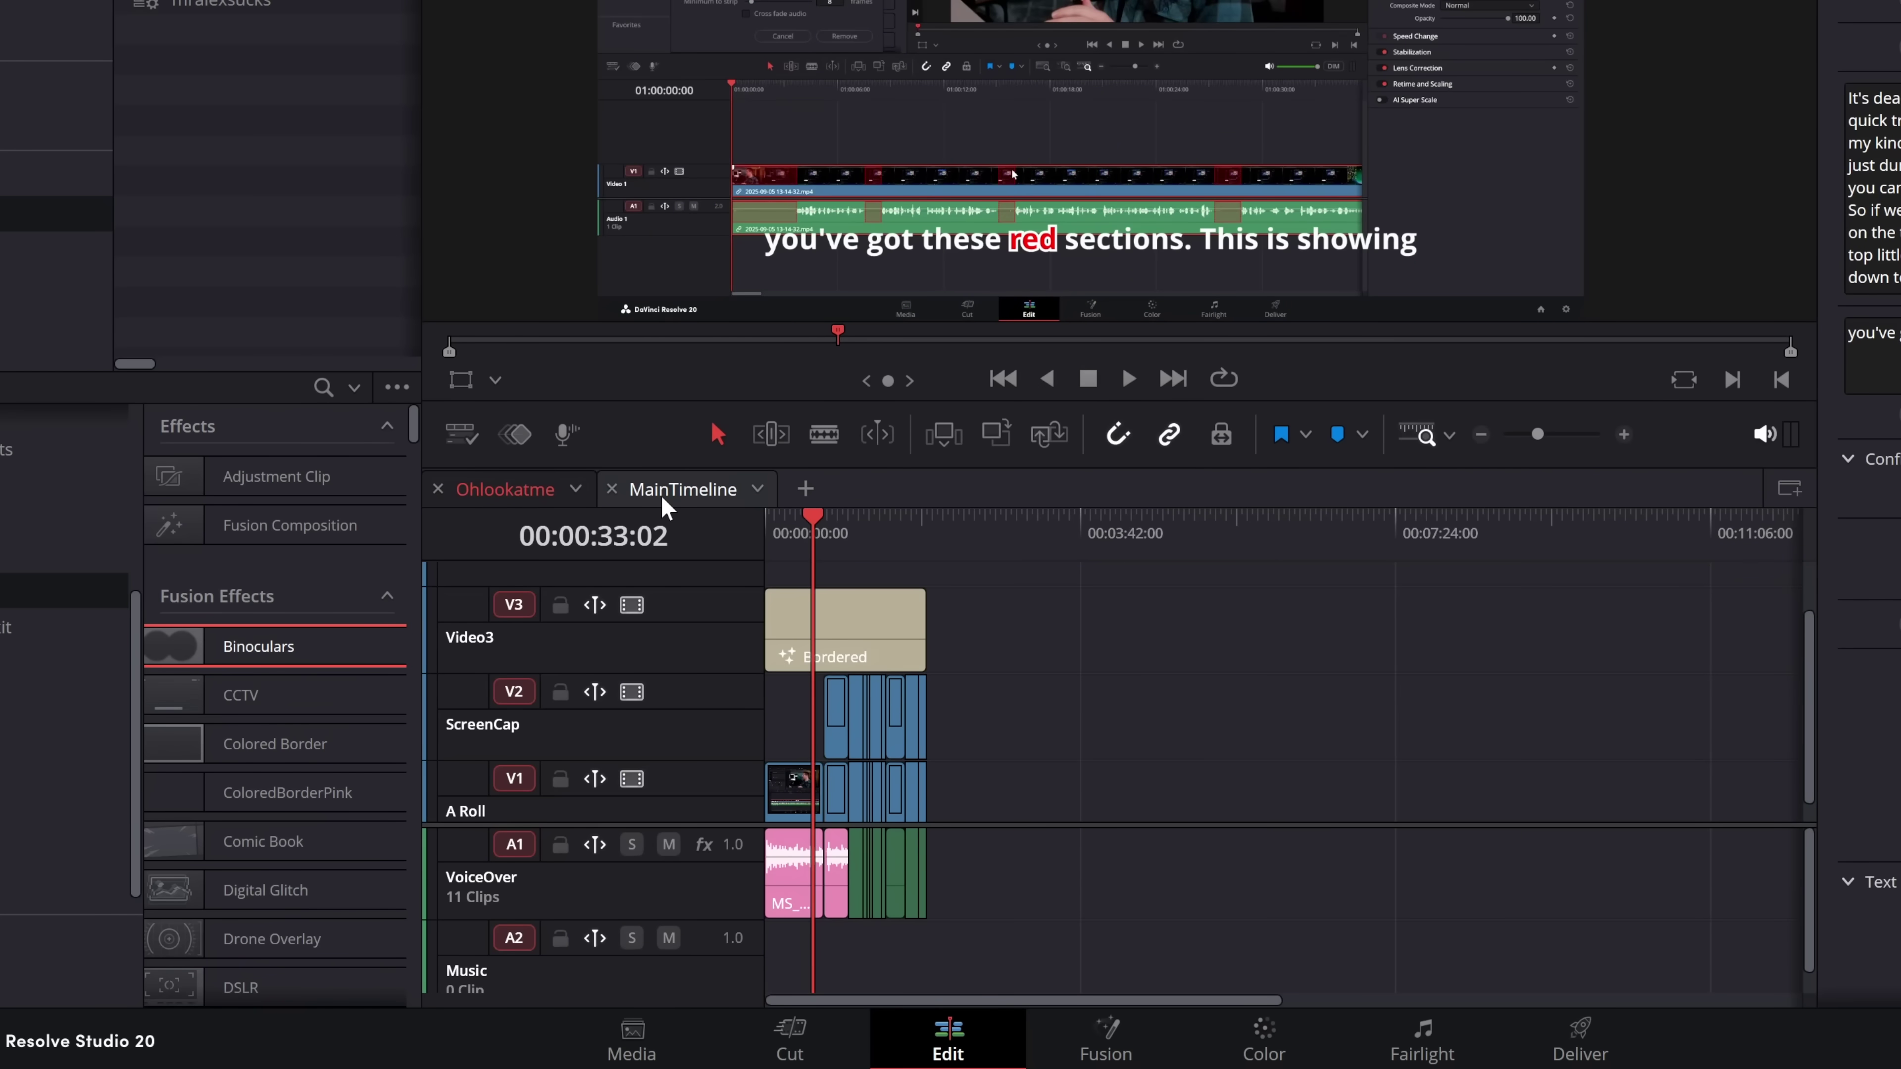
{"action": "left_click", "coordinate": [659, 499]}
{"action": "left_click", "coordinate": [803, 491]}
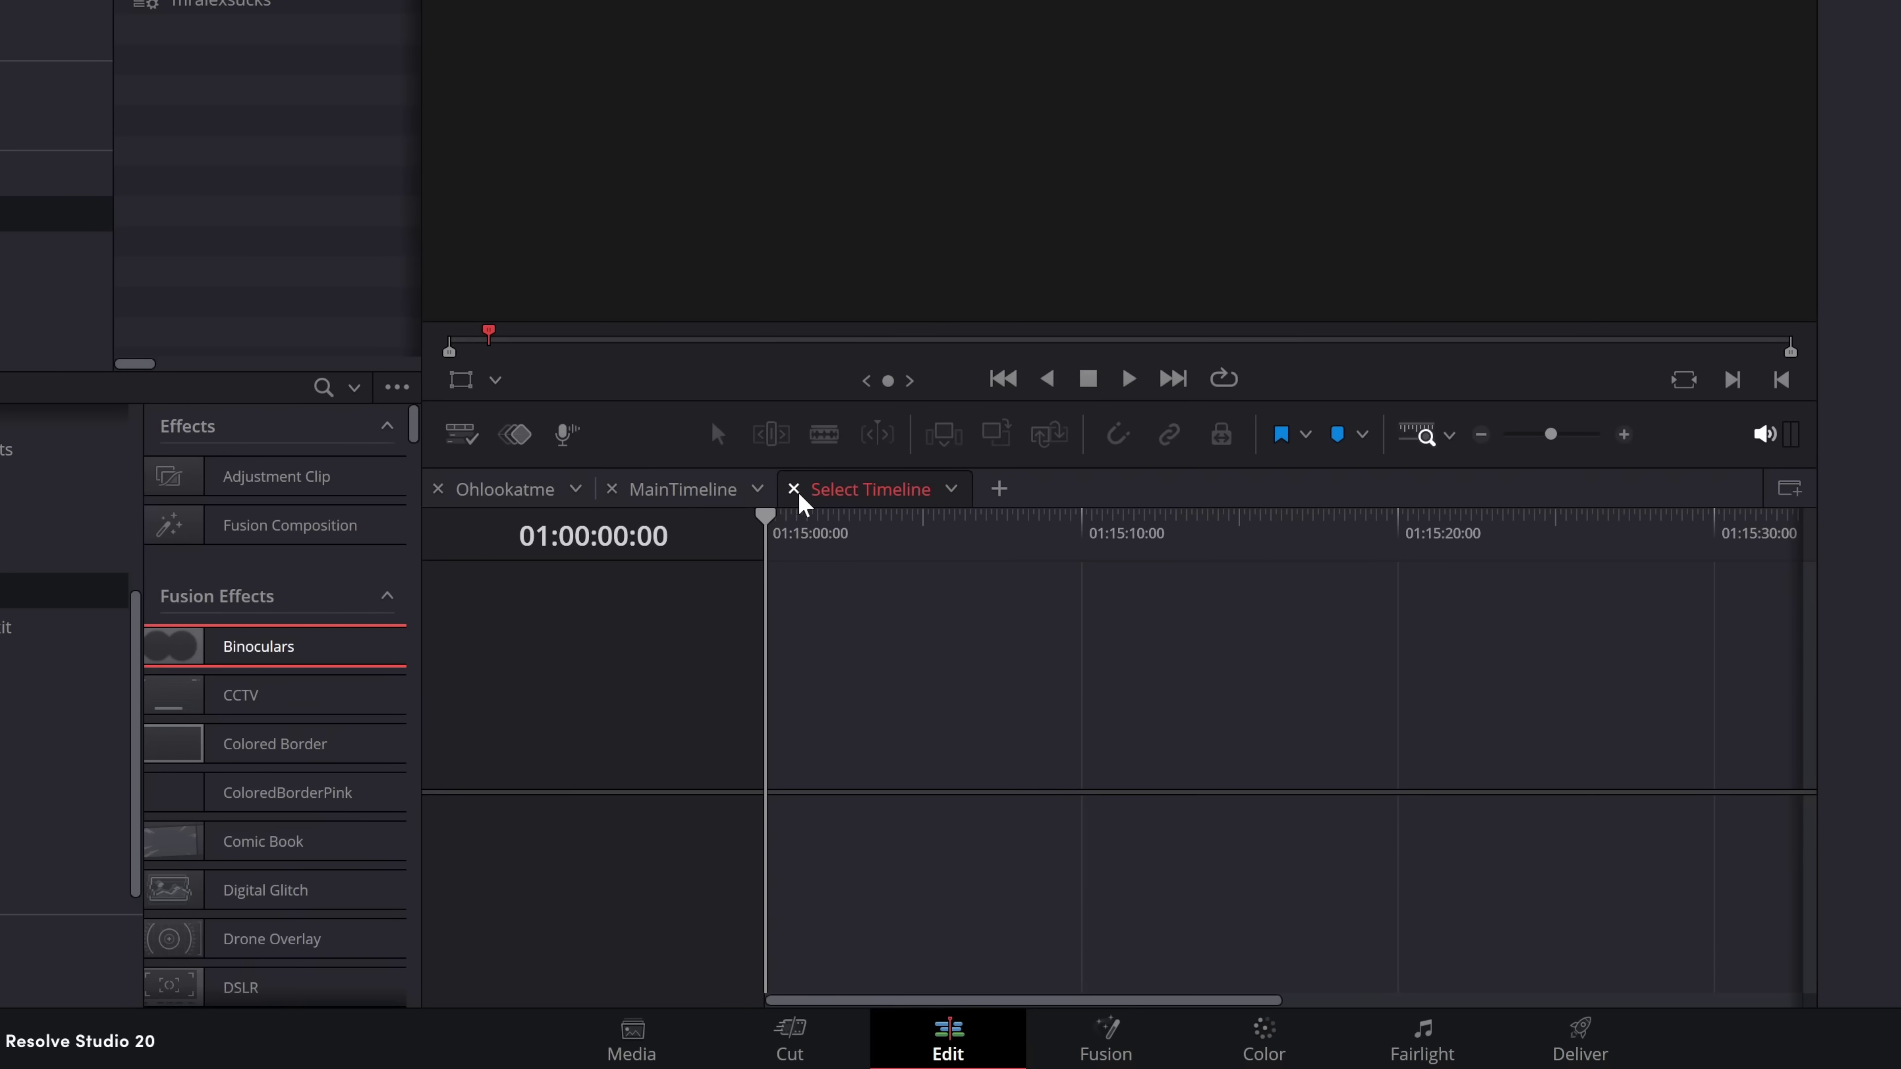
{"action": "left_click", "coordinate": [949, 490]}
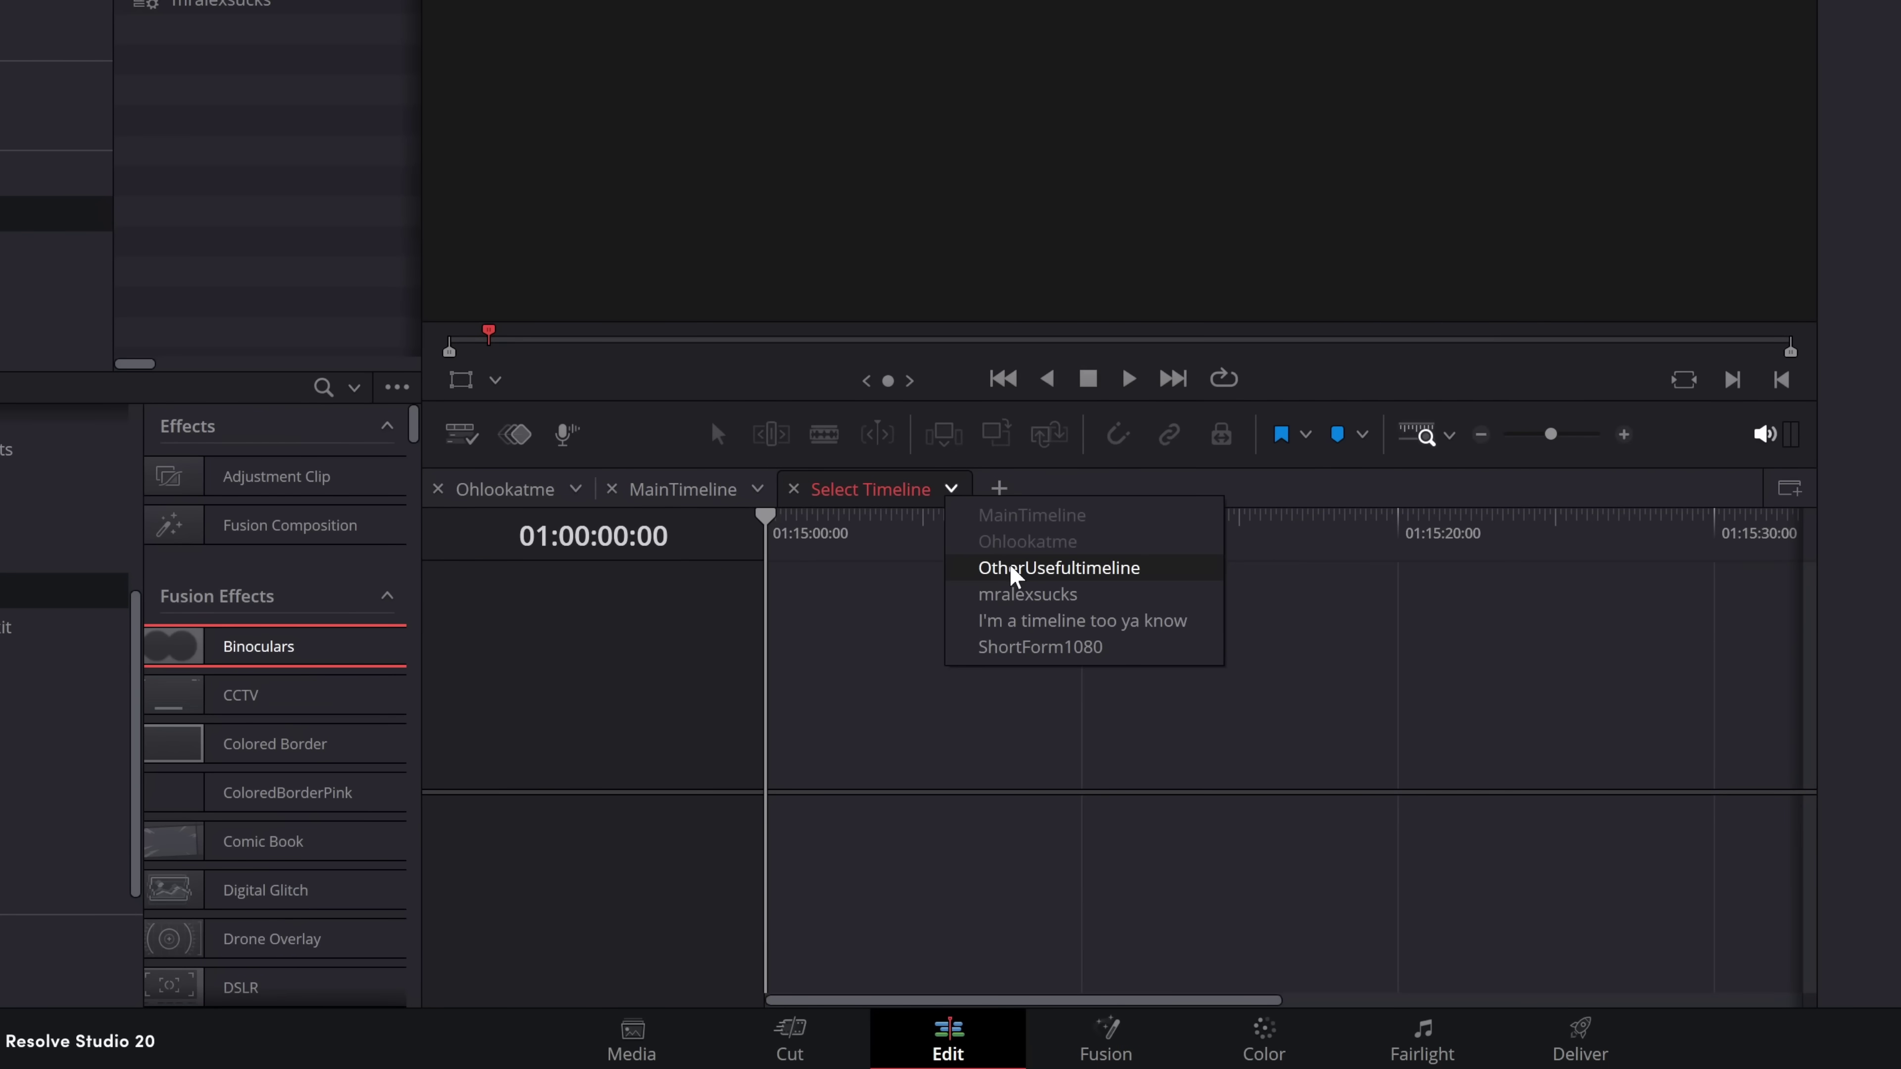
{"action": "left_click", "coordinate": [995, 569]}
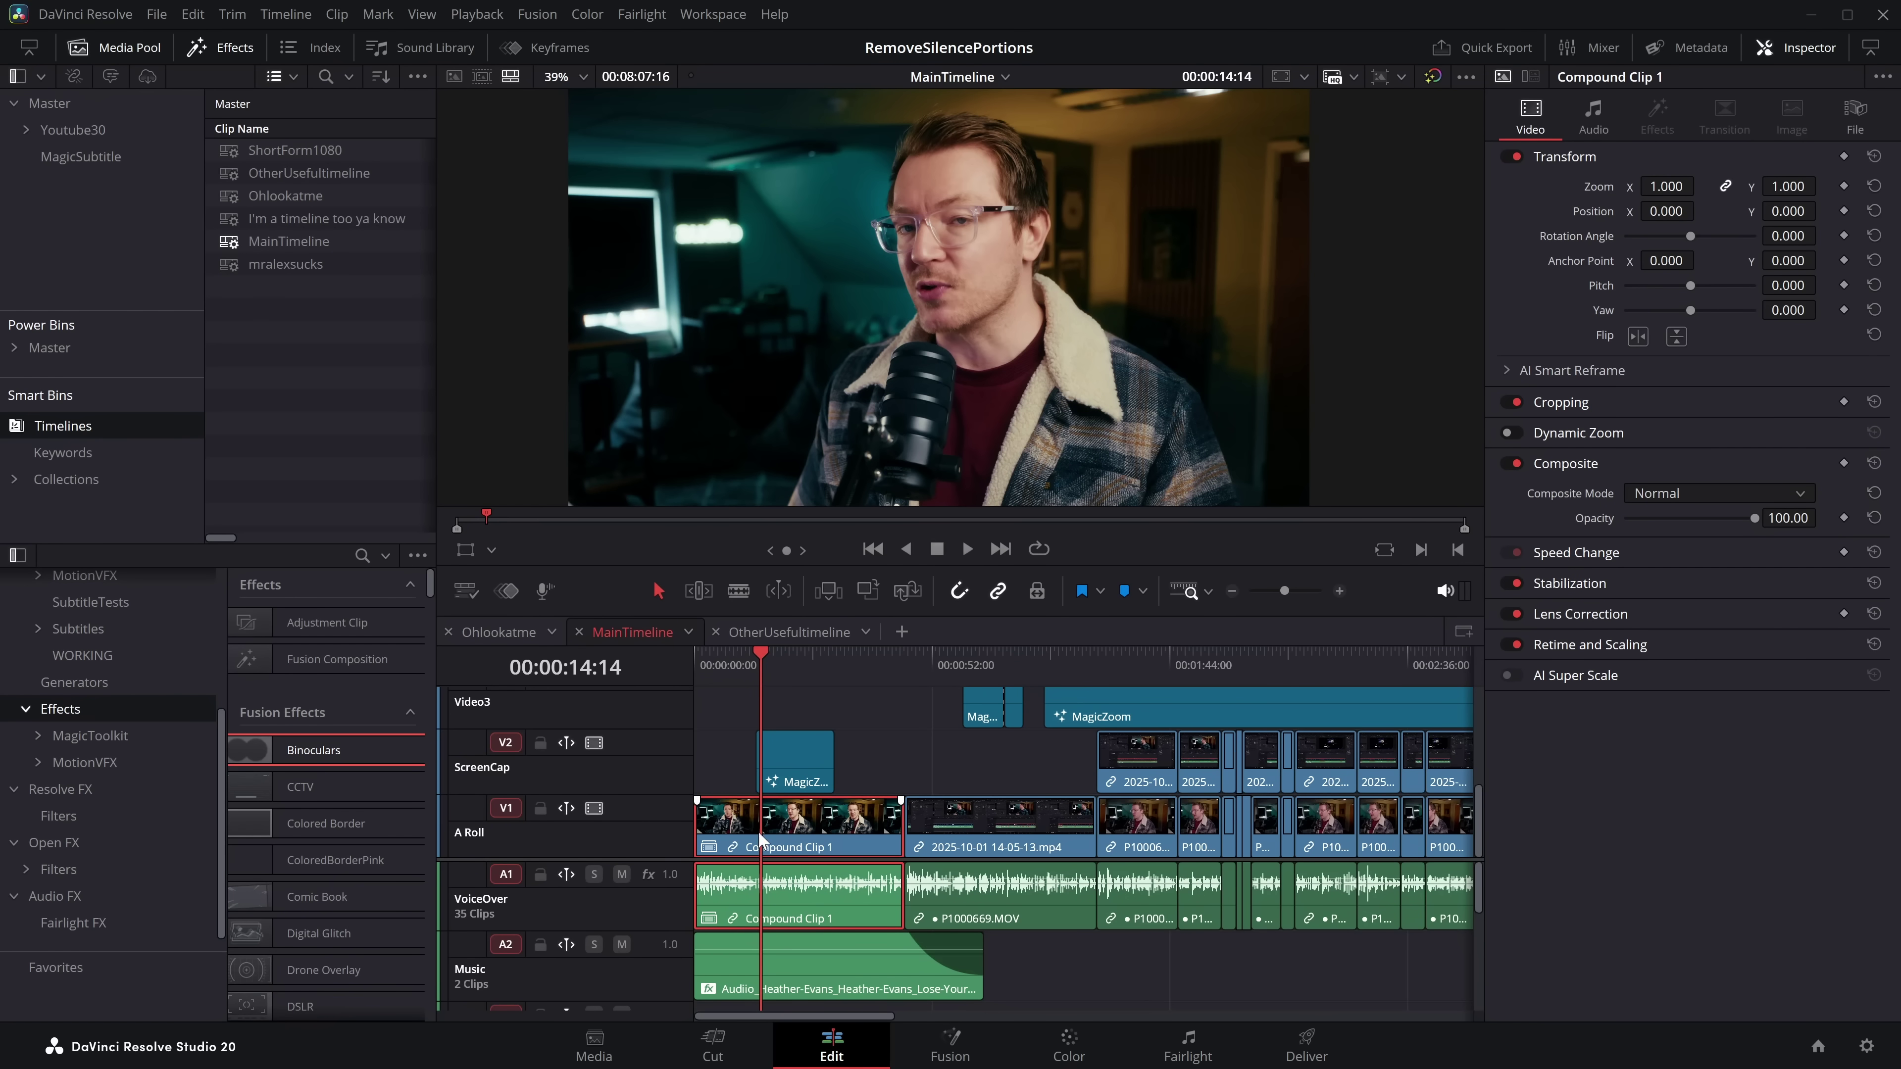
Step: Open Compound Clip 1 from MainTimeline in its own tab and park the playhead at the first cut
{"action": "right_click", "coordinate": [806, 827]}
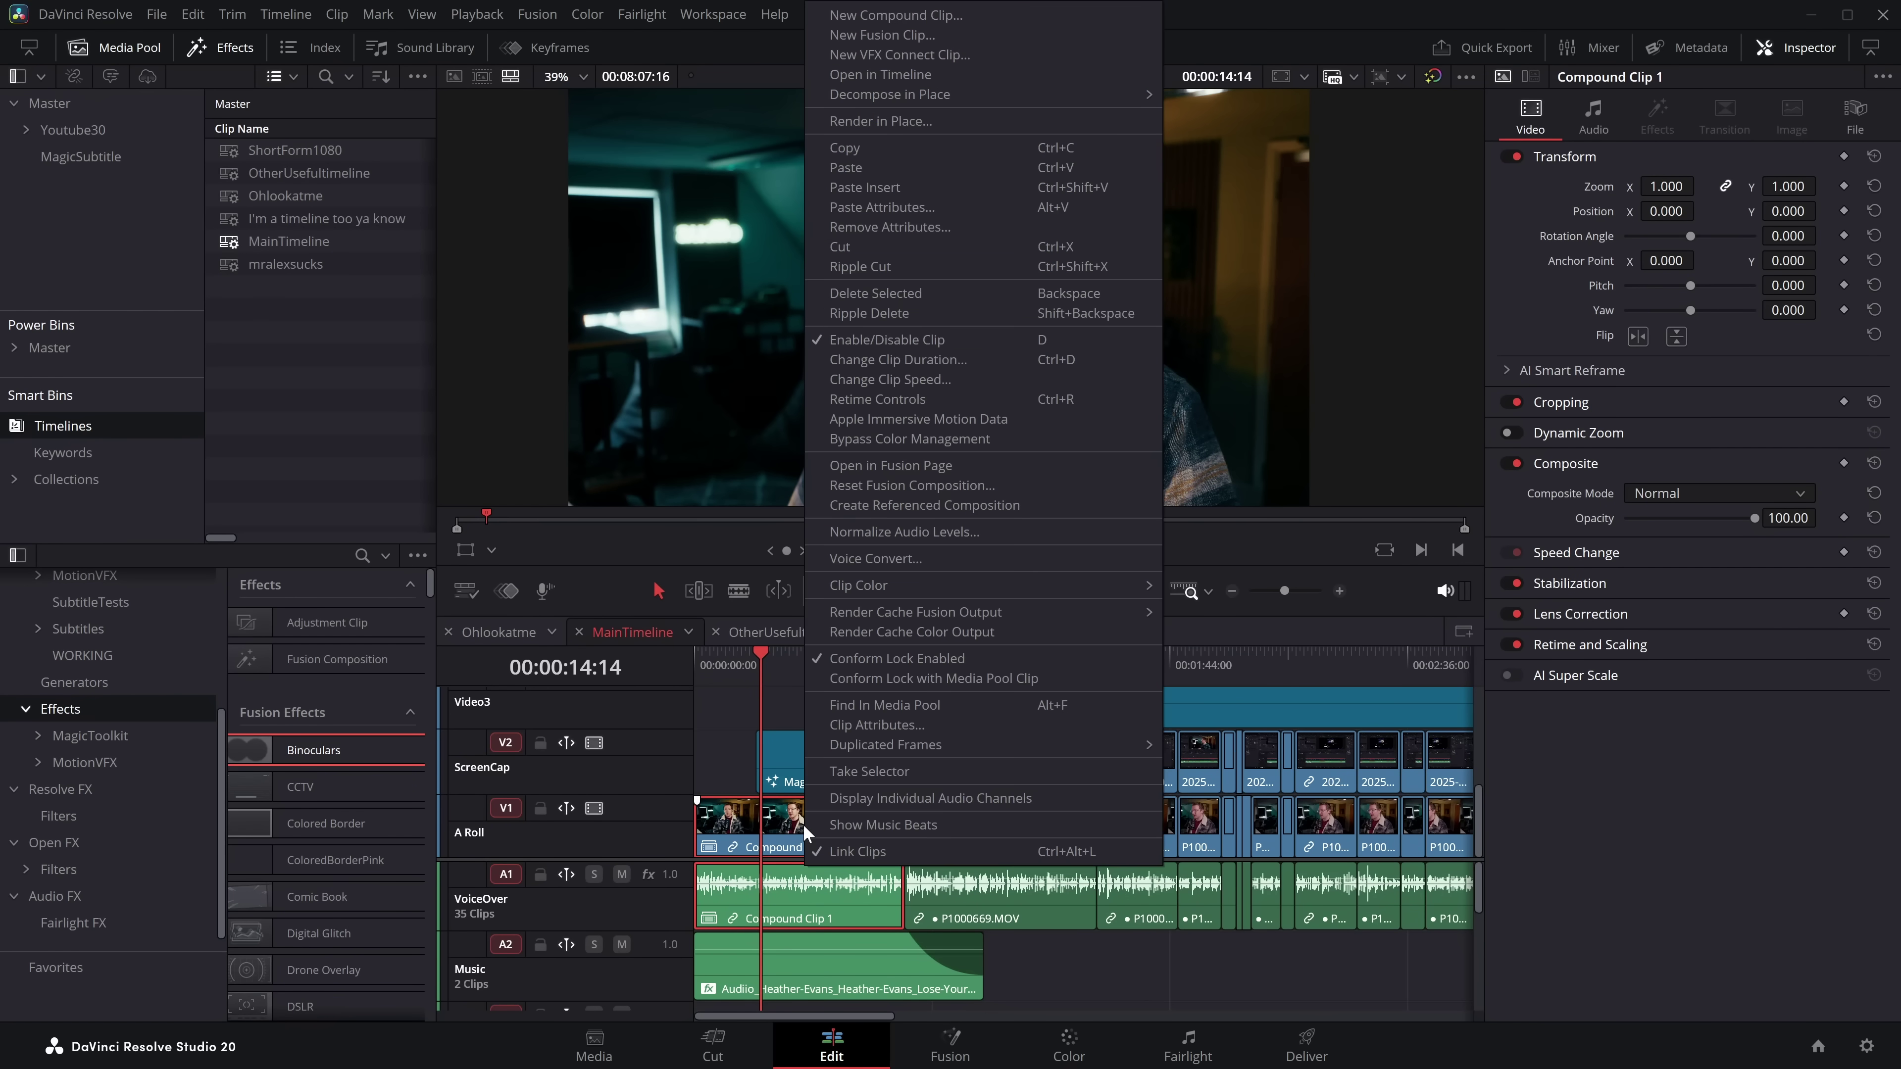
{"action": "left_click", "coordinate": [943, 75]}
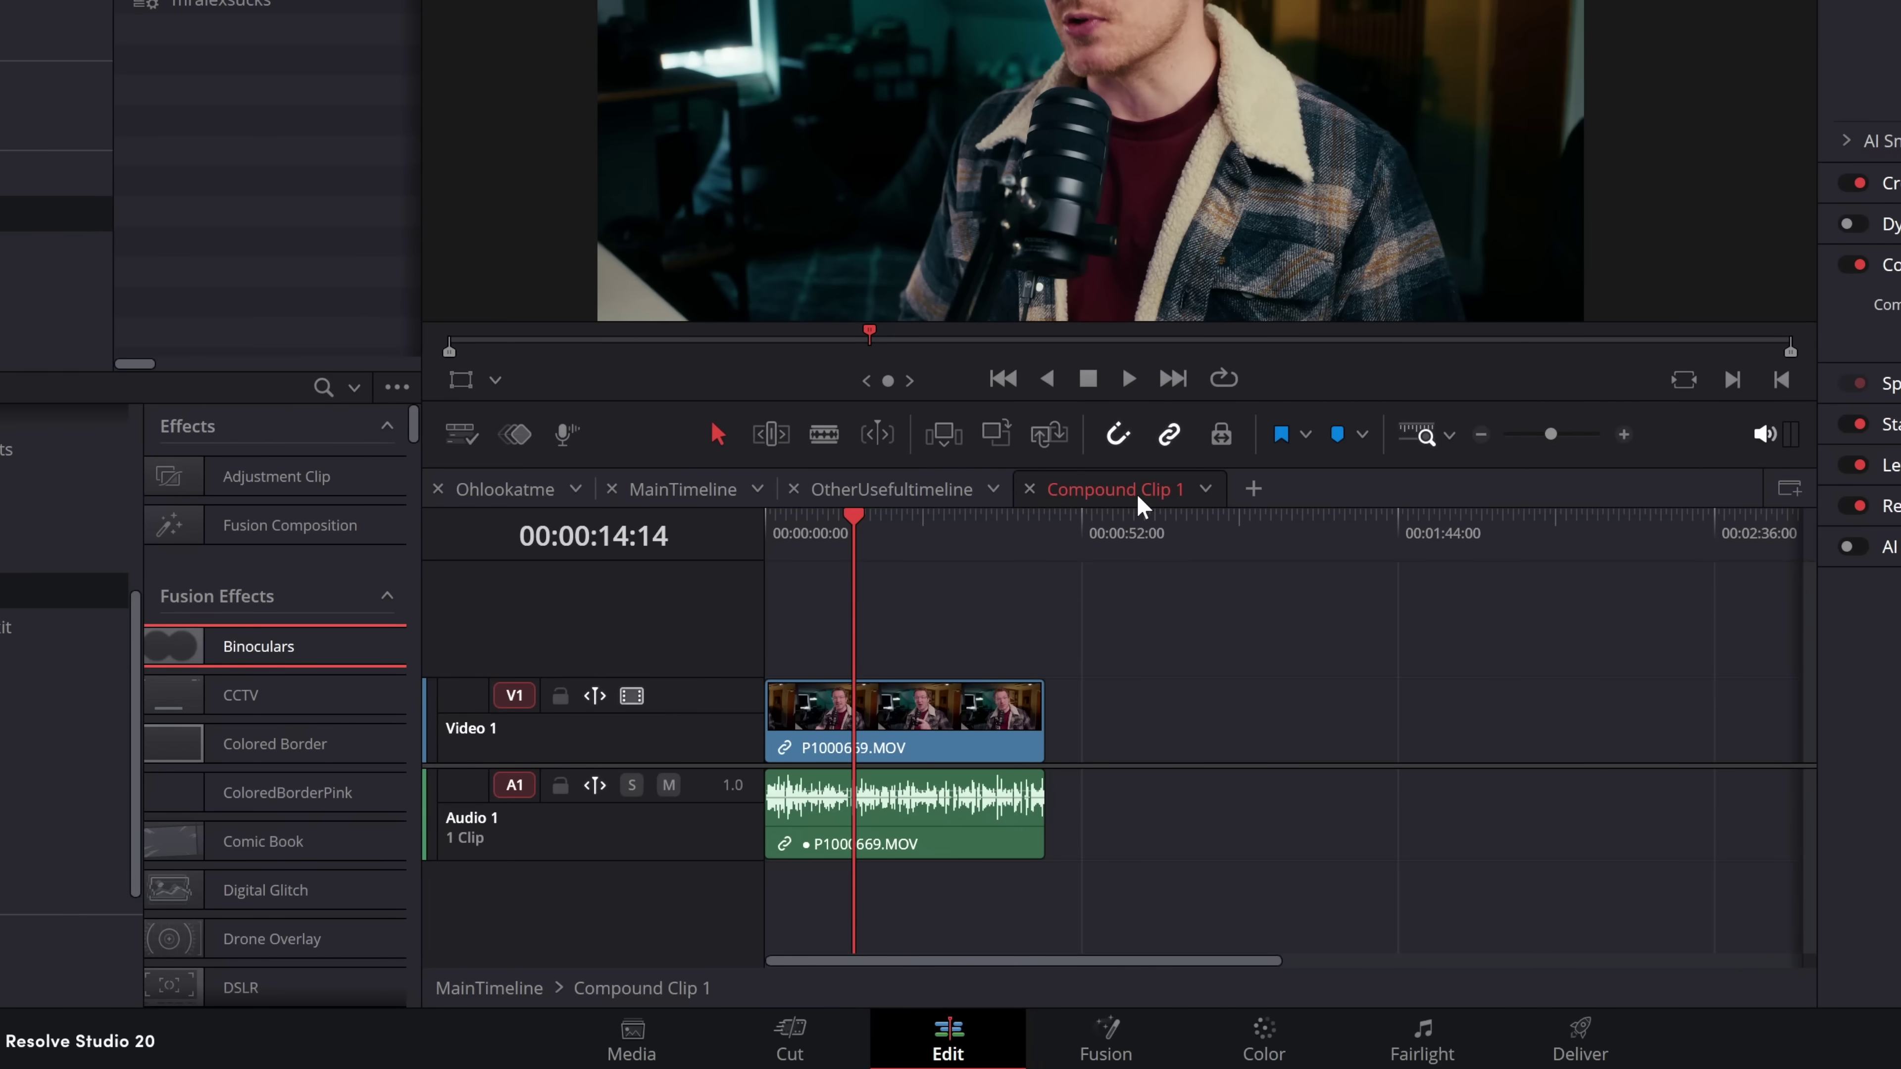
{"action": "left_click", "coordinate": [814, 524]}
Step: Blade the compound clip's footage twice, the second cut at 23:24, into three pieces
{"action": "key", "text": "ctrl+b"}
{"action": "left_click", "coordinate": [891, 543]}
{"action": "left_click", "coordinate": [910, 528]}
{"action": "key", "text": "ctrl+b"}
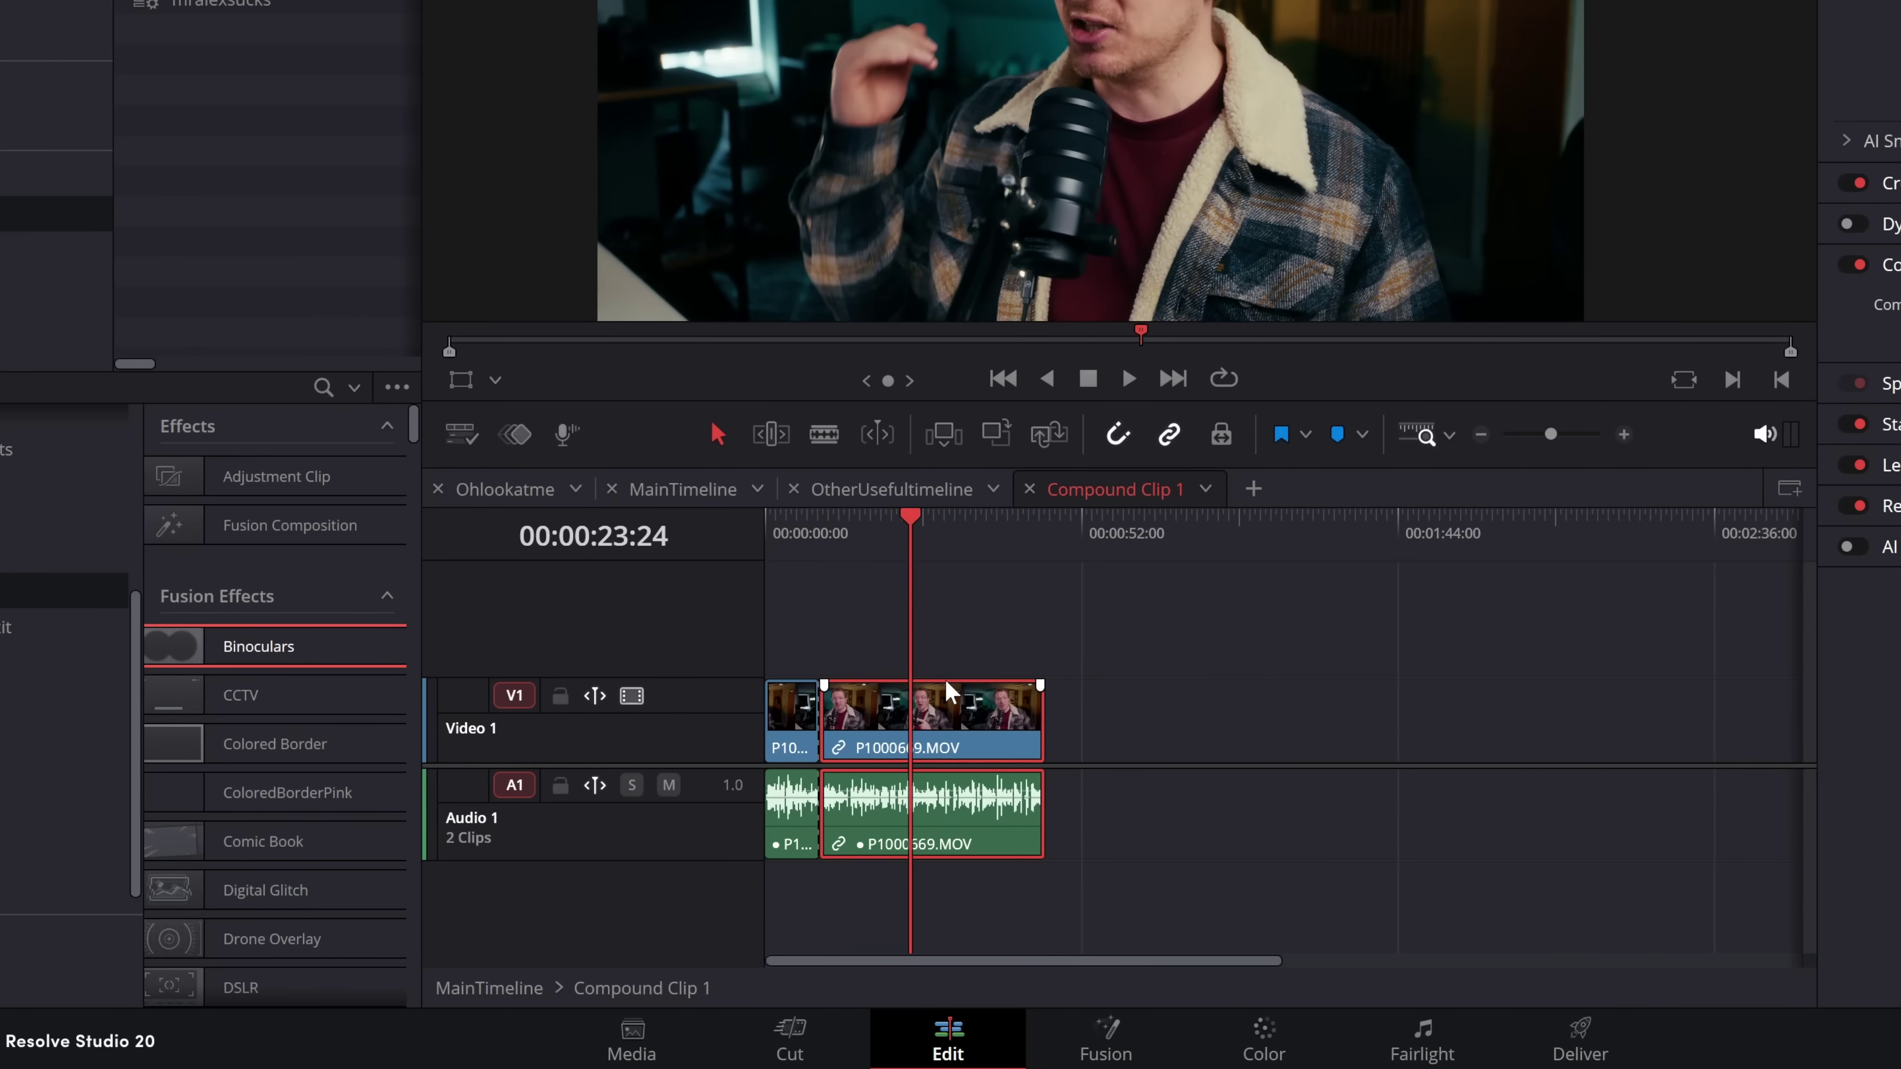
Step: Apply the Binoculars effect to the third piece and preview it
{"action": "left_click", "coordinate": [990, 734]}
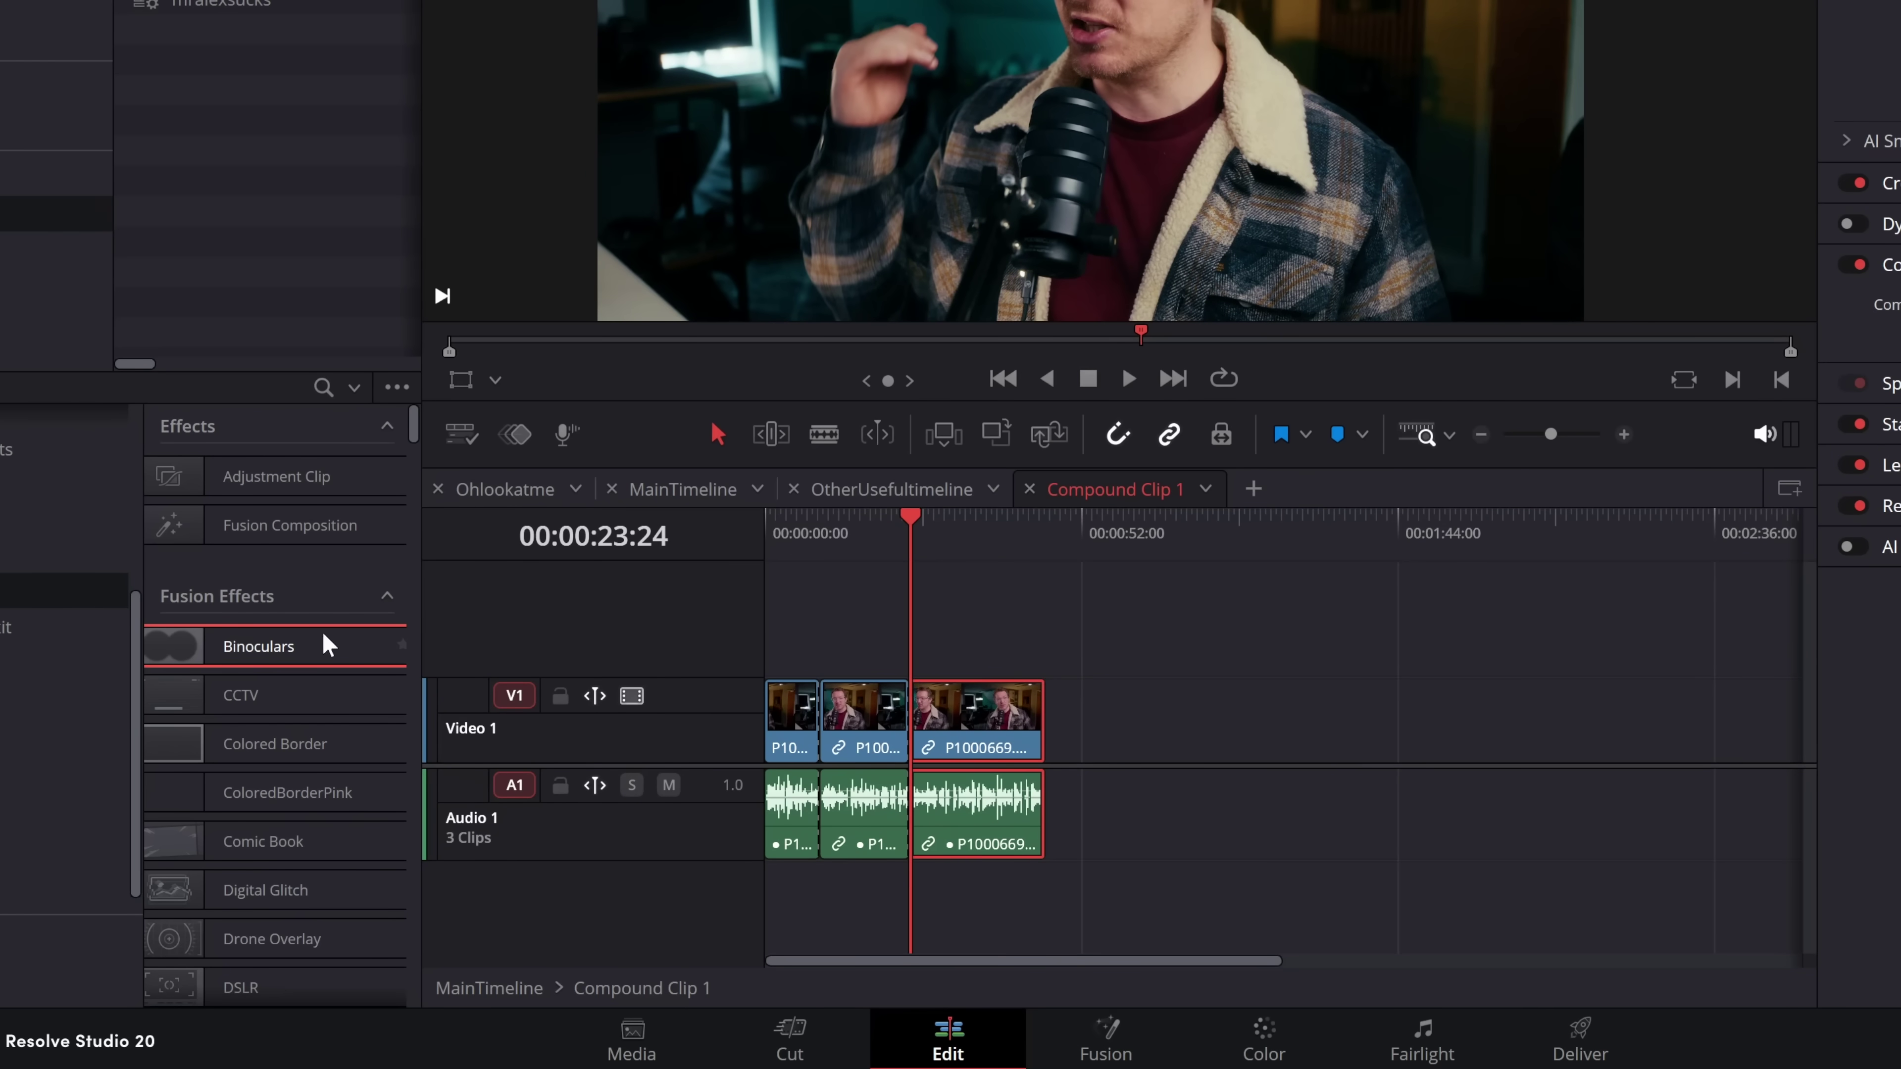
{"action": "left_click_drag", "start_coordinate": [323, 642], "coordinate": [973, 719]}
{"action": "left_click", "coordinate": [948, 538]}
{"action": "left_click_drag", "start_coordinate": [949, 545], "coordinate": [971, 710]}
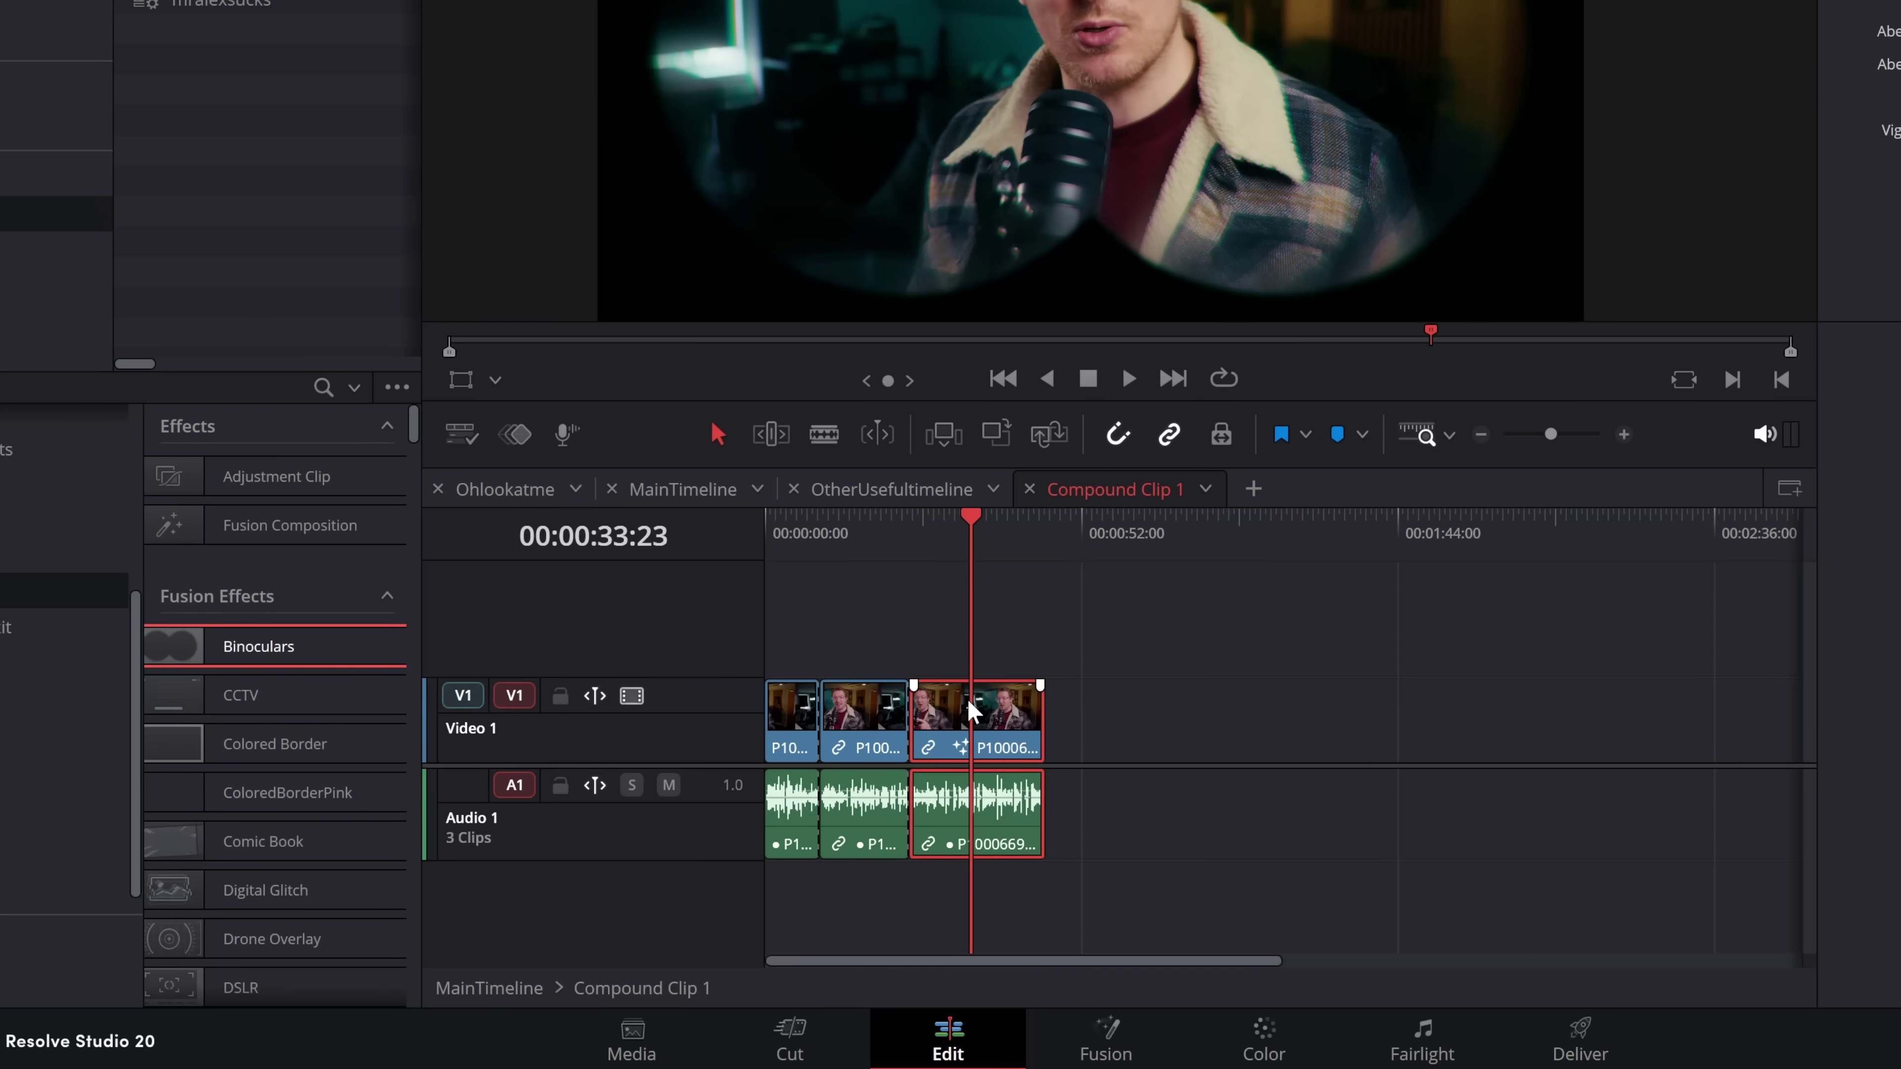
Step: Check the binocular shot in MainTimeline, selecting Compound Clip 1
{"action": "left_click", "coordinate": [686, 500]}
{"action": "left_click_drag", "start_coordinate": [831, 558], "coordinate": [977, 751]}
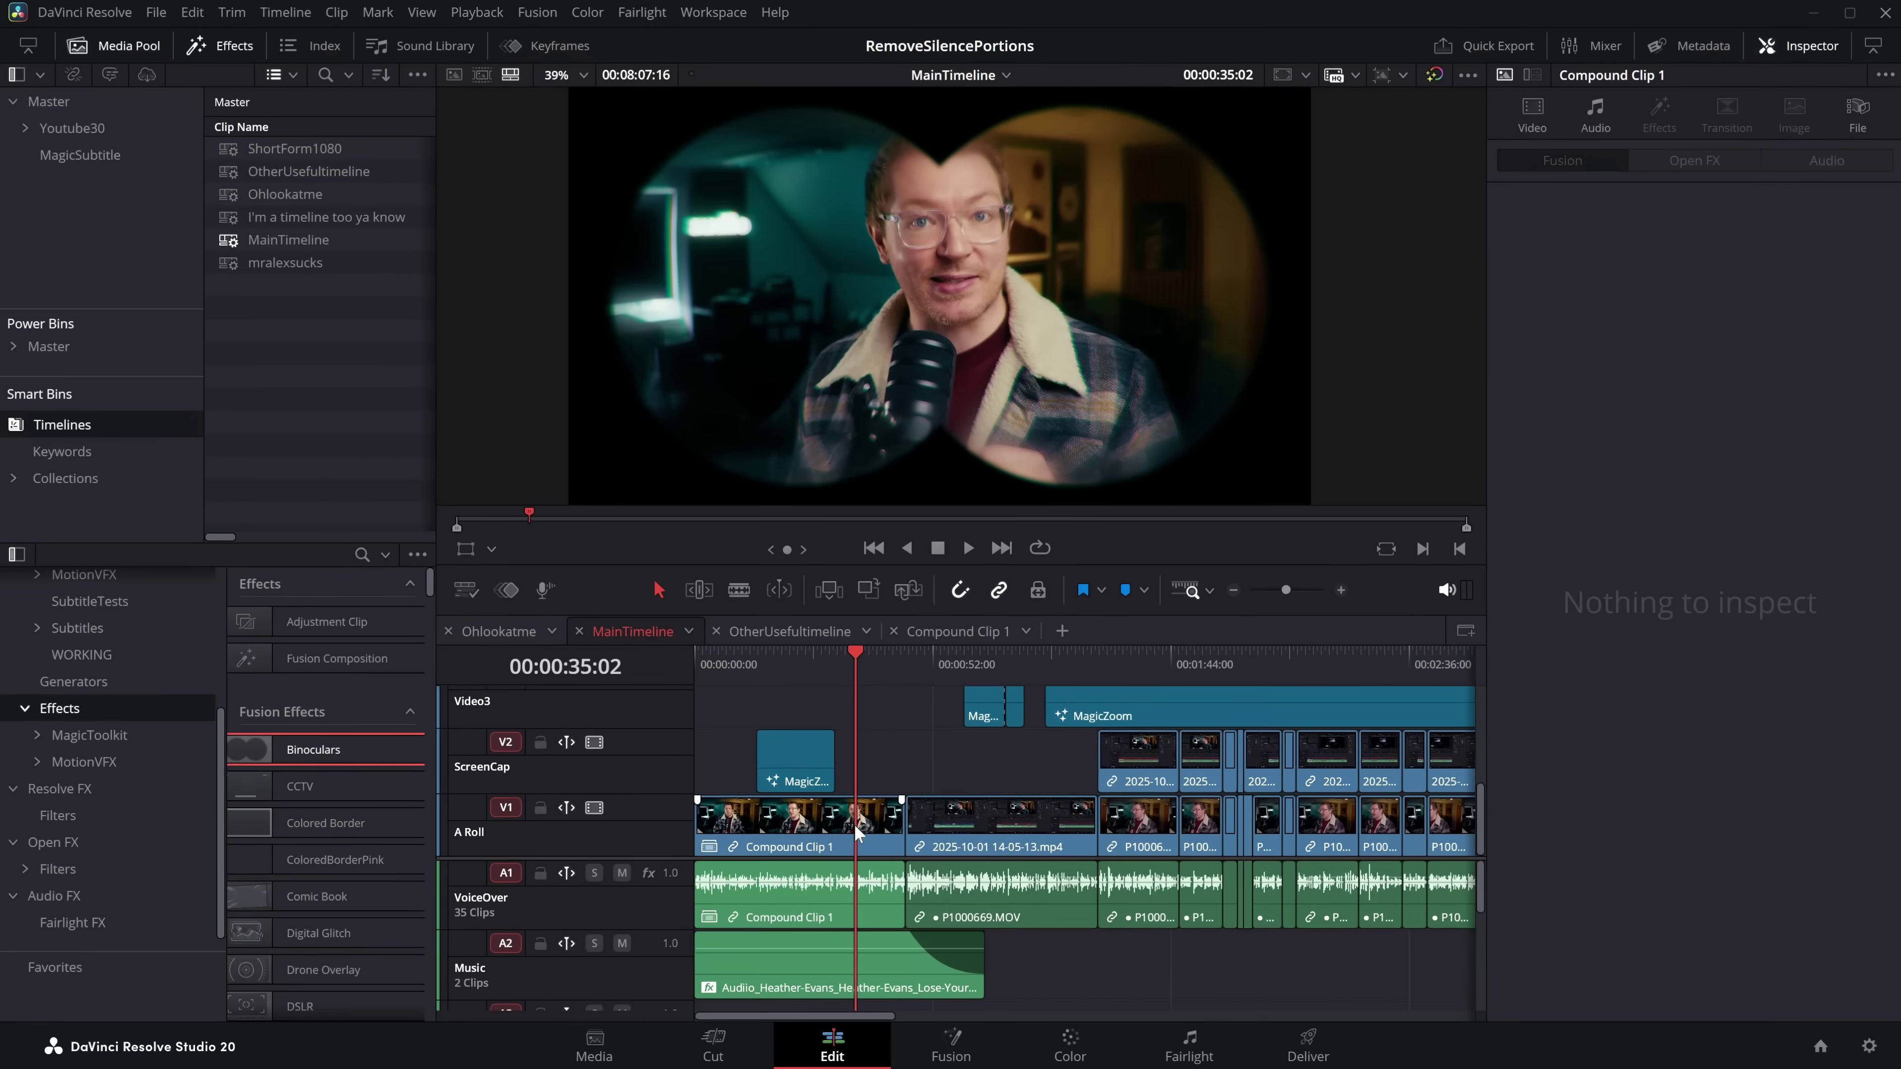
{"action": "left_click", "coordinate": [853, 828]}
{"action": "mouse_move", "coordinate": [861, 663]}
{"action": "left_mouse_down"}
{"action": "mouse_move", "coordinate": [1097, 665]}
{"action": "mouse_move", "coordinate": [868, 659]}
{"action": "left_mouse_up"}
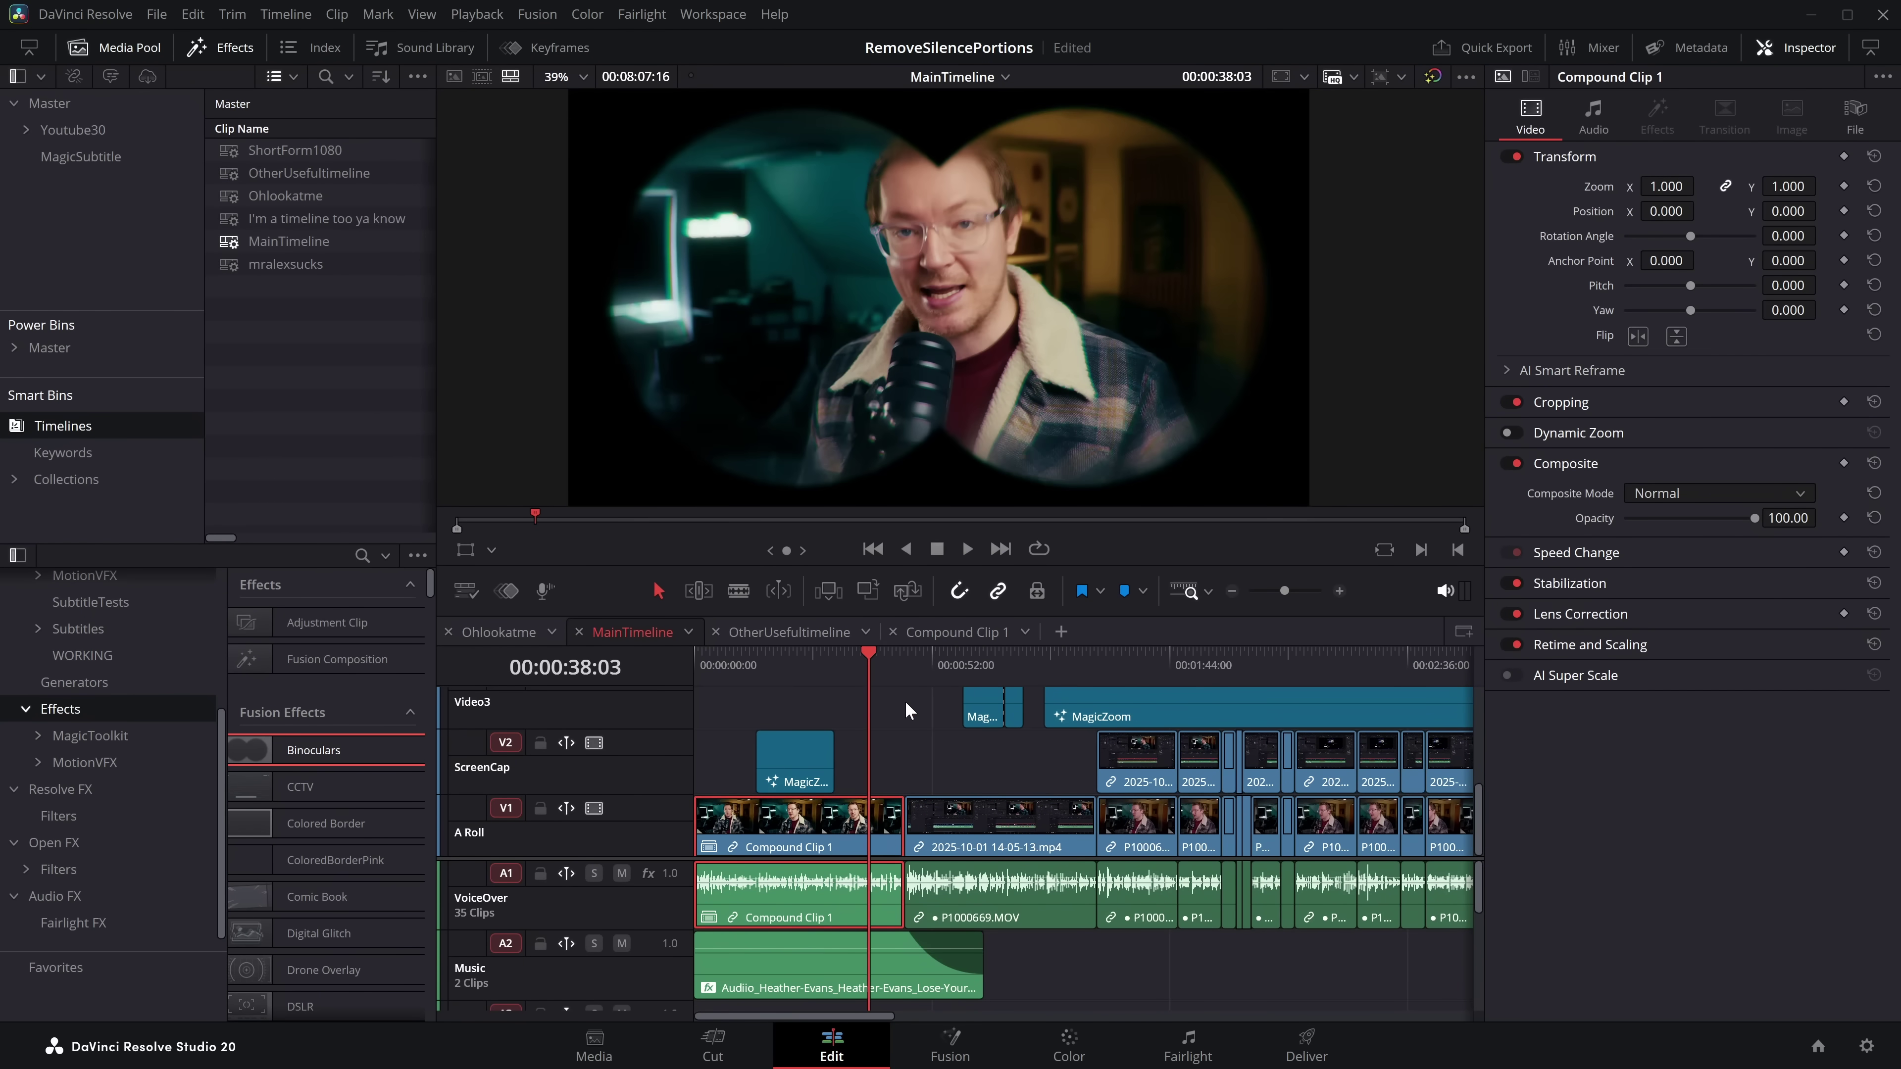
Step: Rotate the third piece to 162.14° in the Inspector, then return to MainTimeline
{"action": "left_click", "coordinate": [954, 631]}
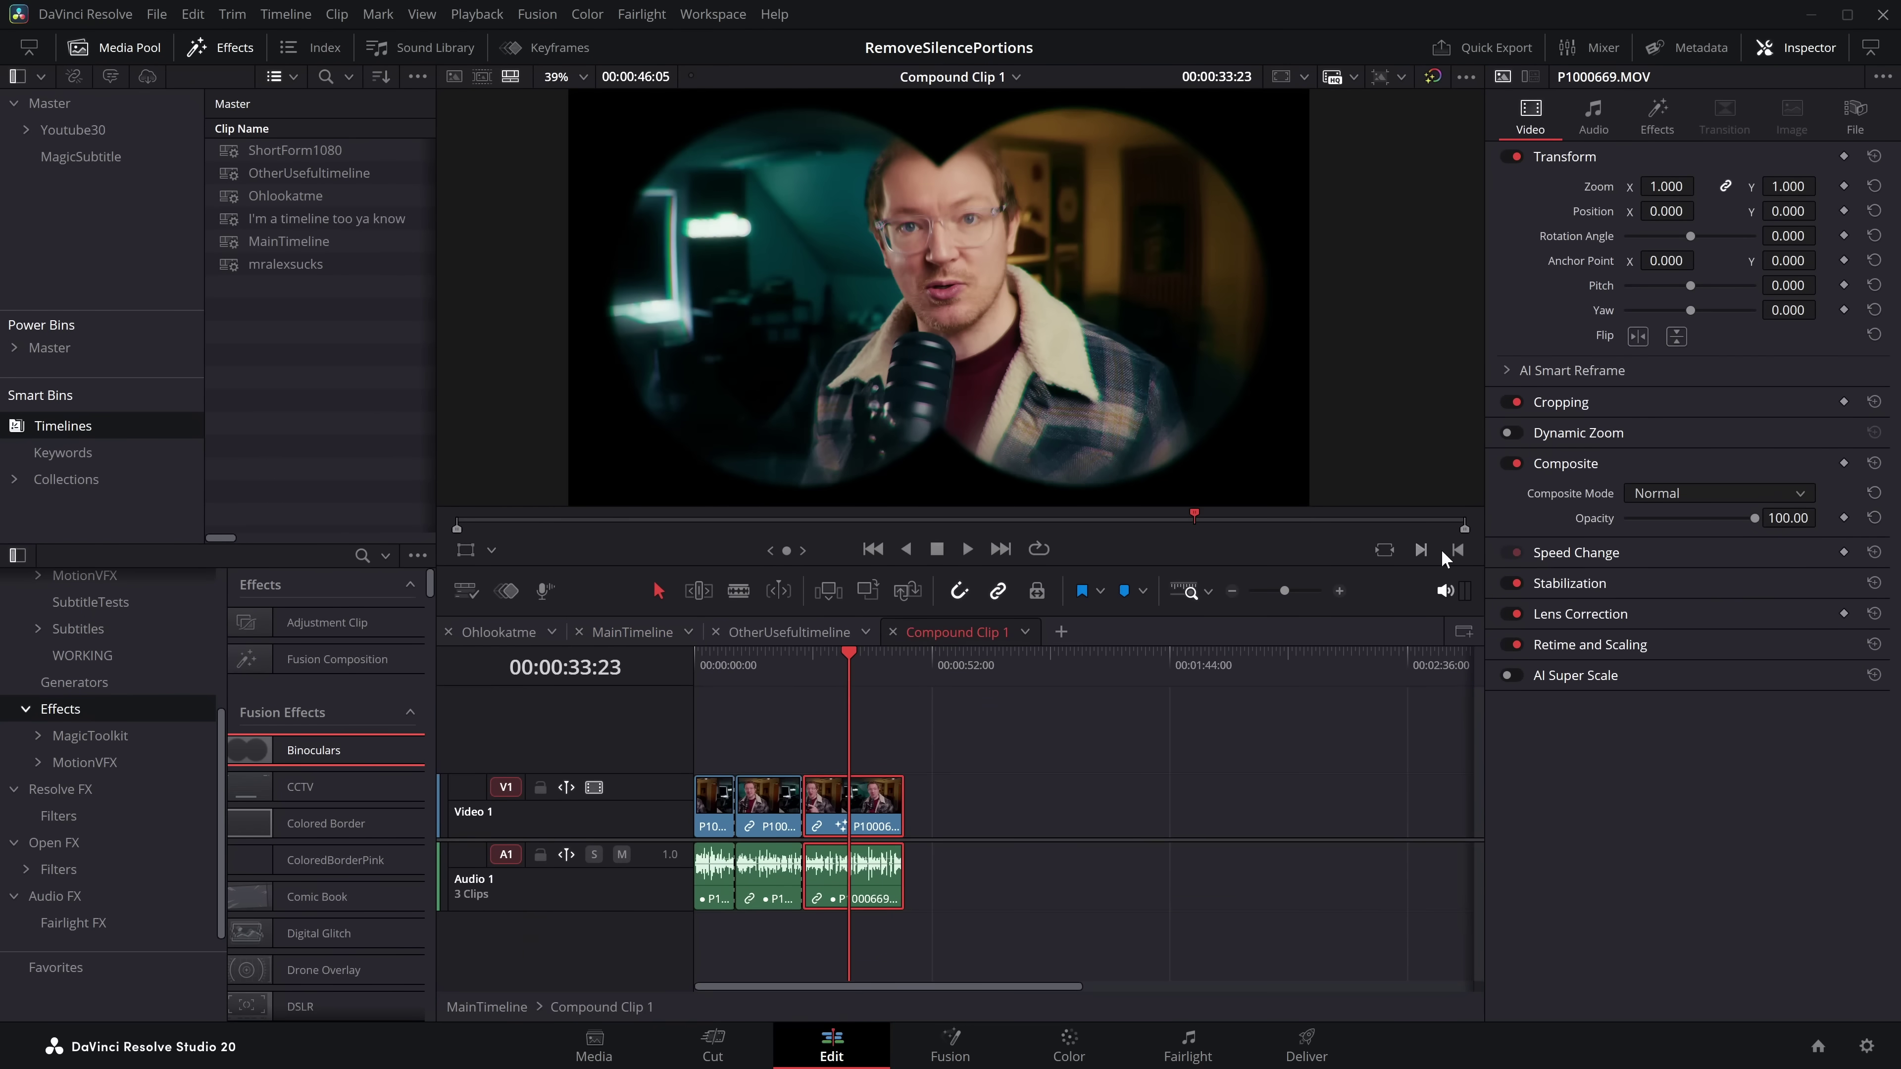
{"action": "left_click_drag", "start_coordinate": [1690, 235], "coordinate": [1720, 235]}
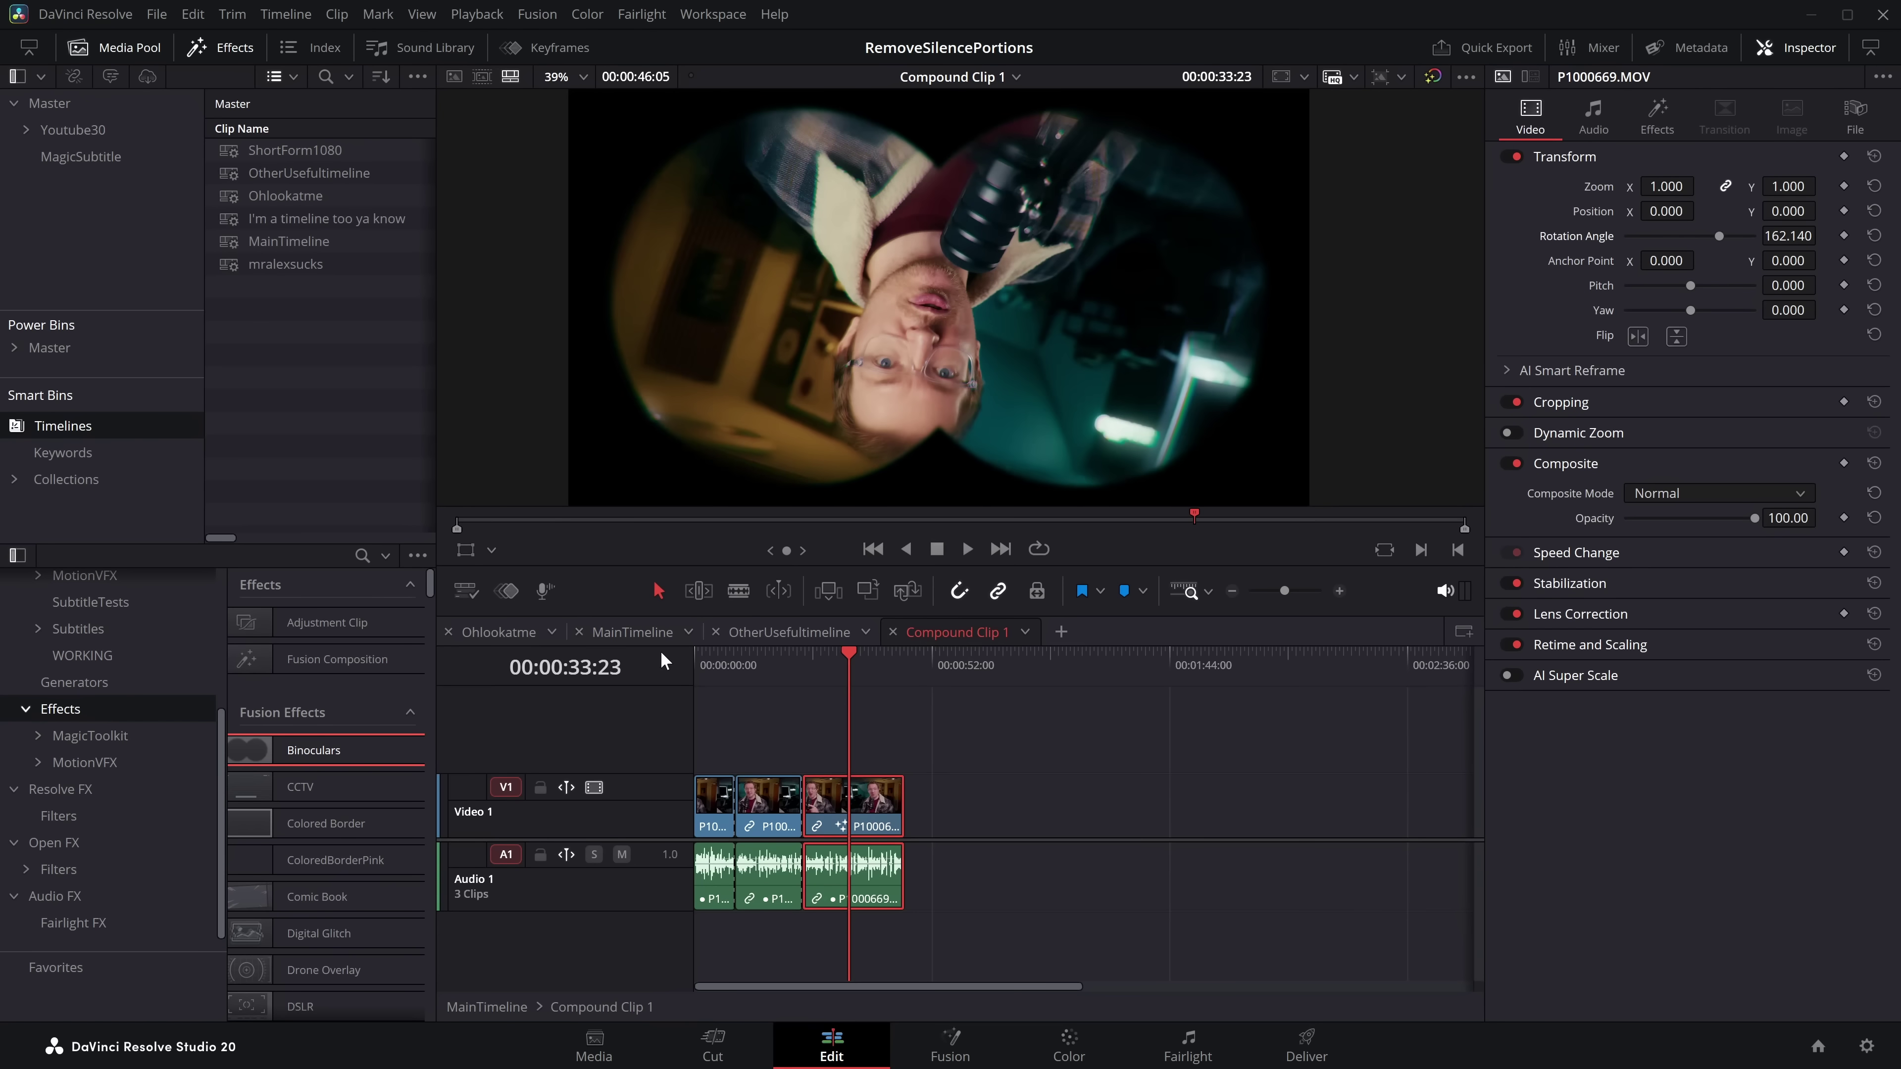
{"action": "left_click", "coordinate": [646, 631]}
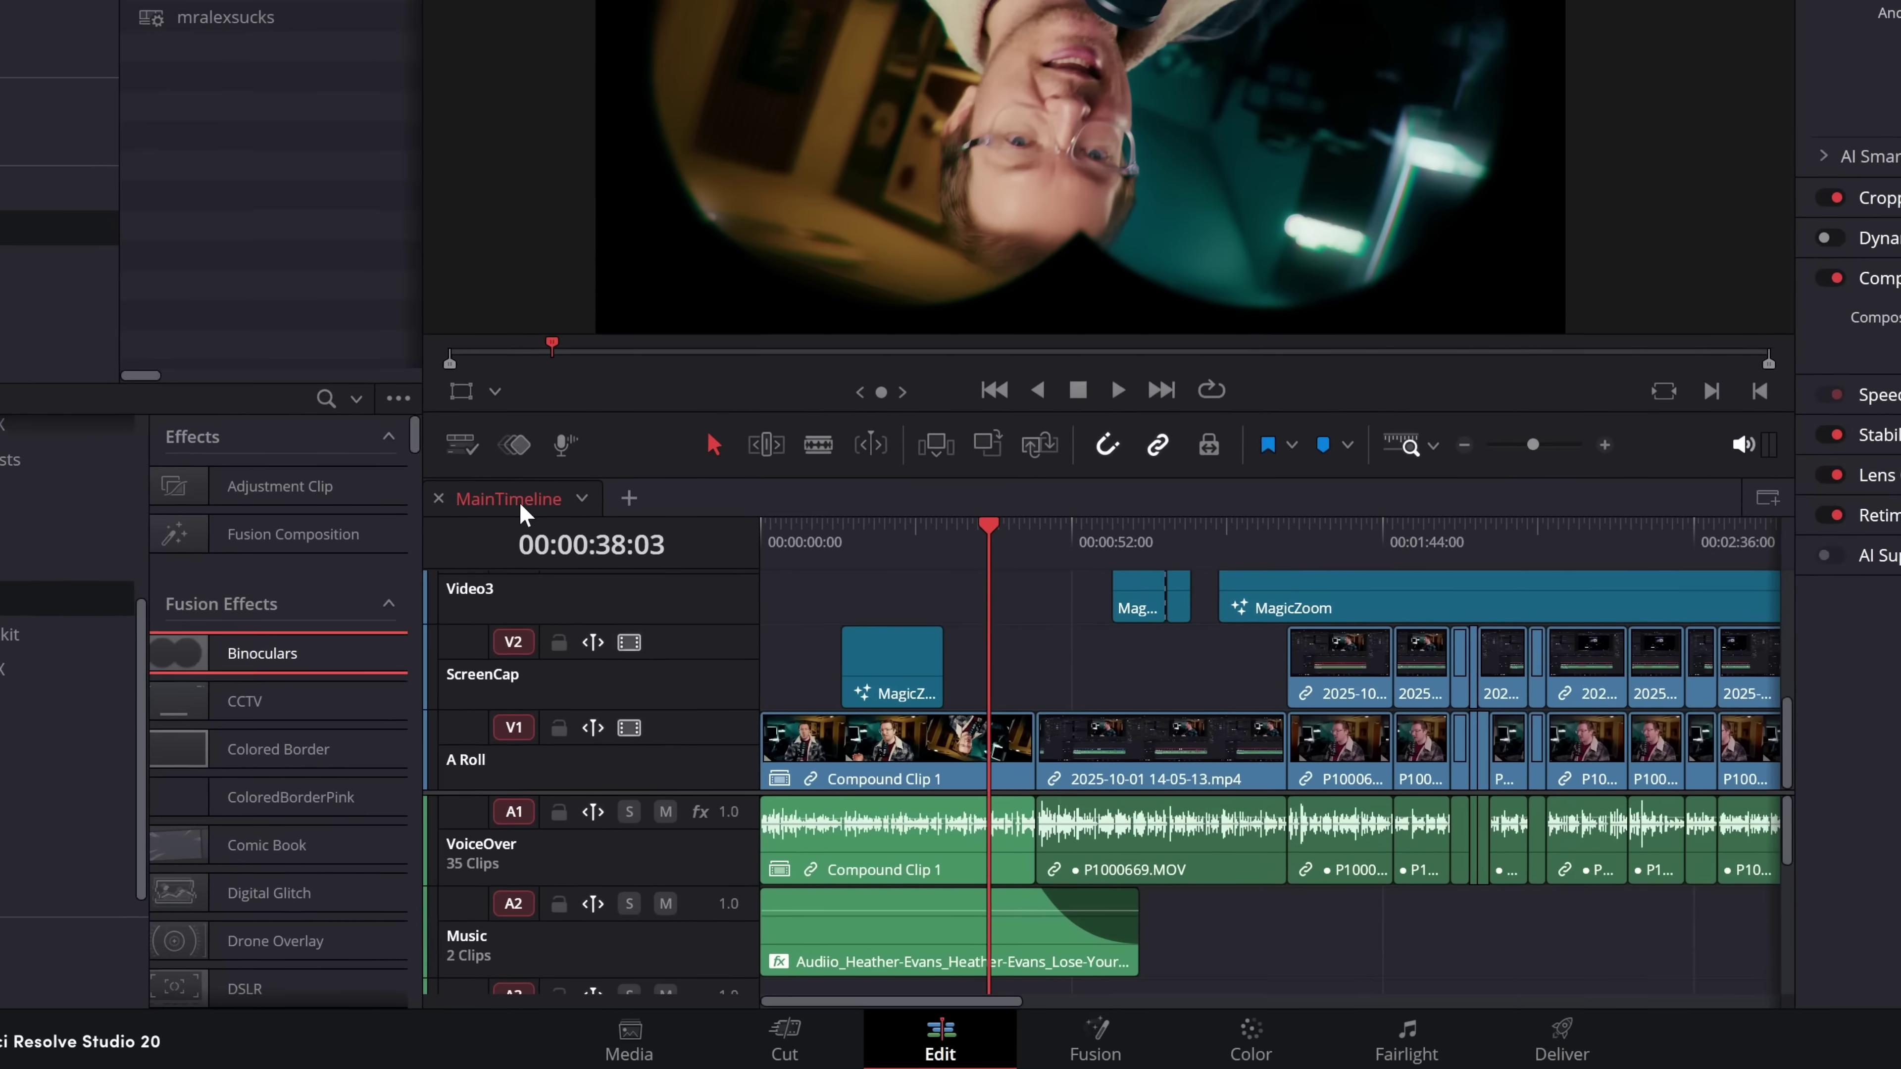
Step: Review MainTimeline's Timeline Settings Color, Output and Format tabs, then cancel without changes
{"action": "right_click", "coordinate": [512, 497]}
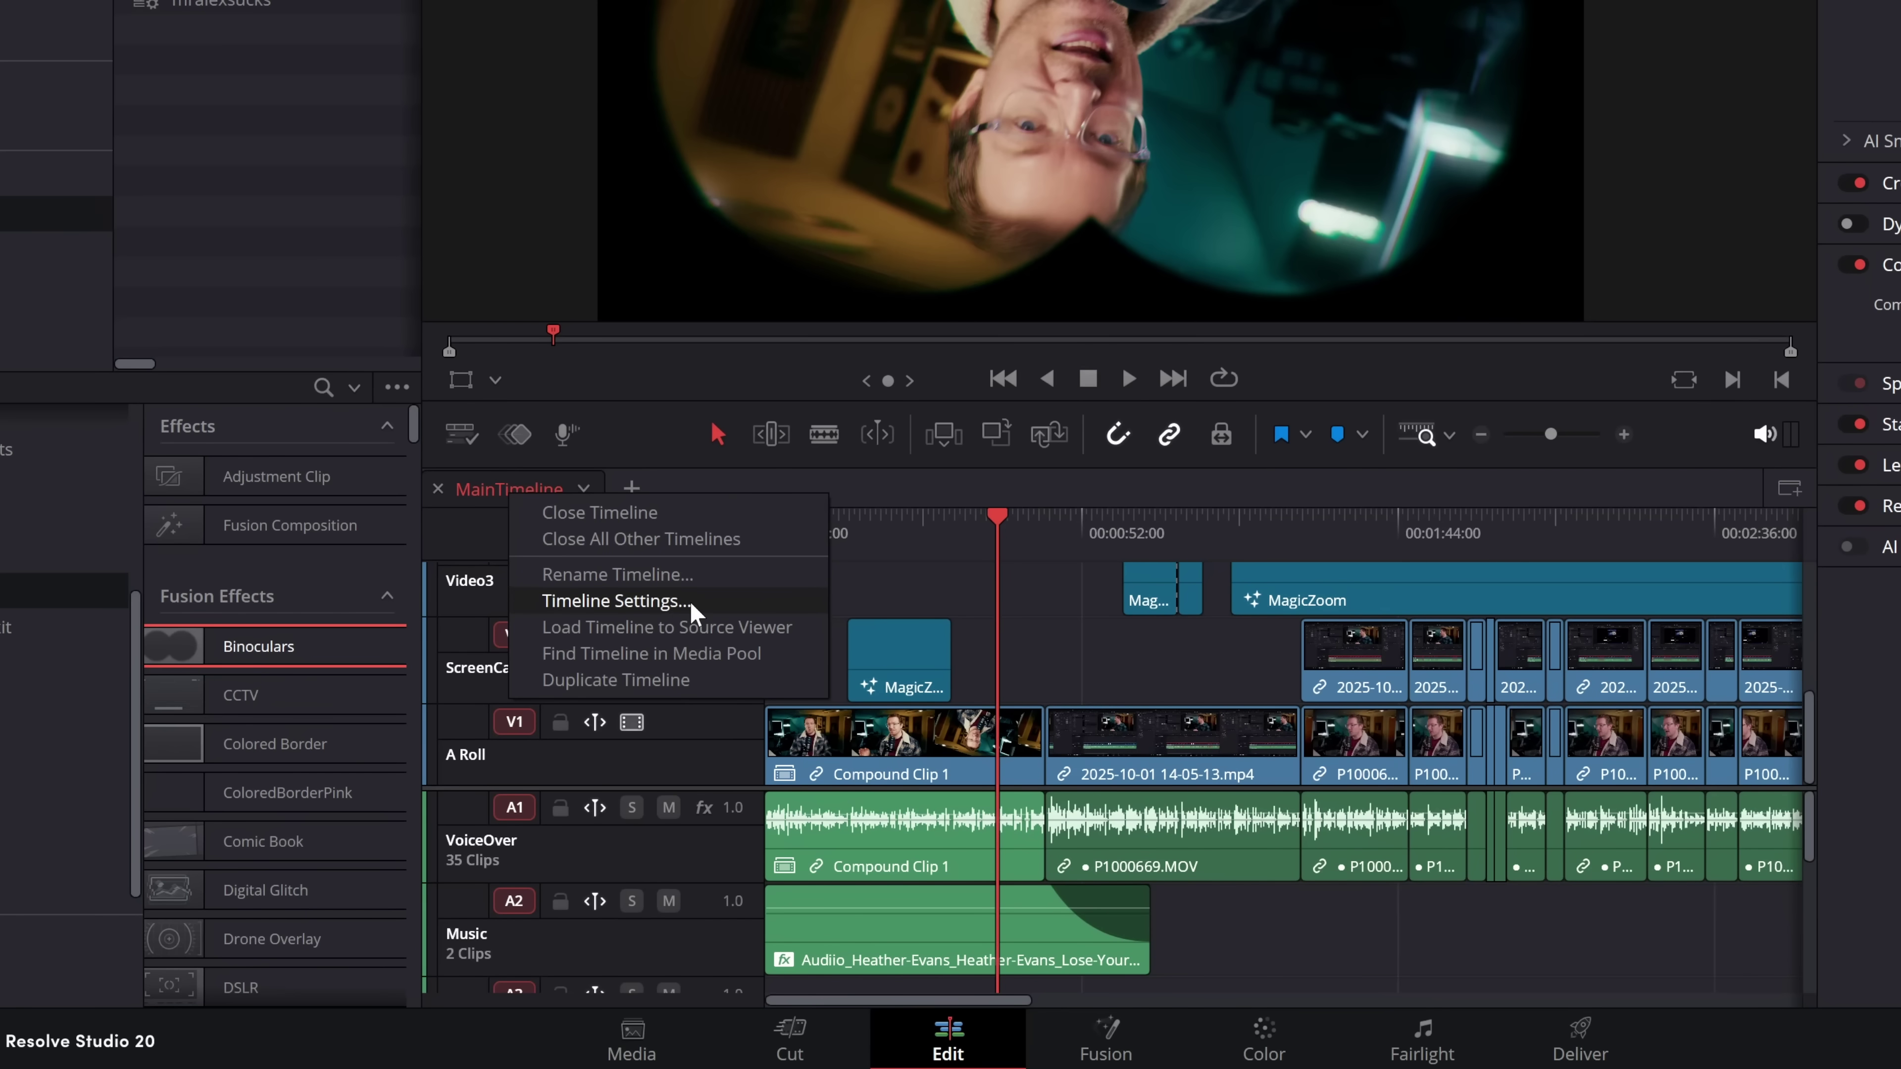
{"action": "left_click", "coordinate": [673, 608]}
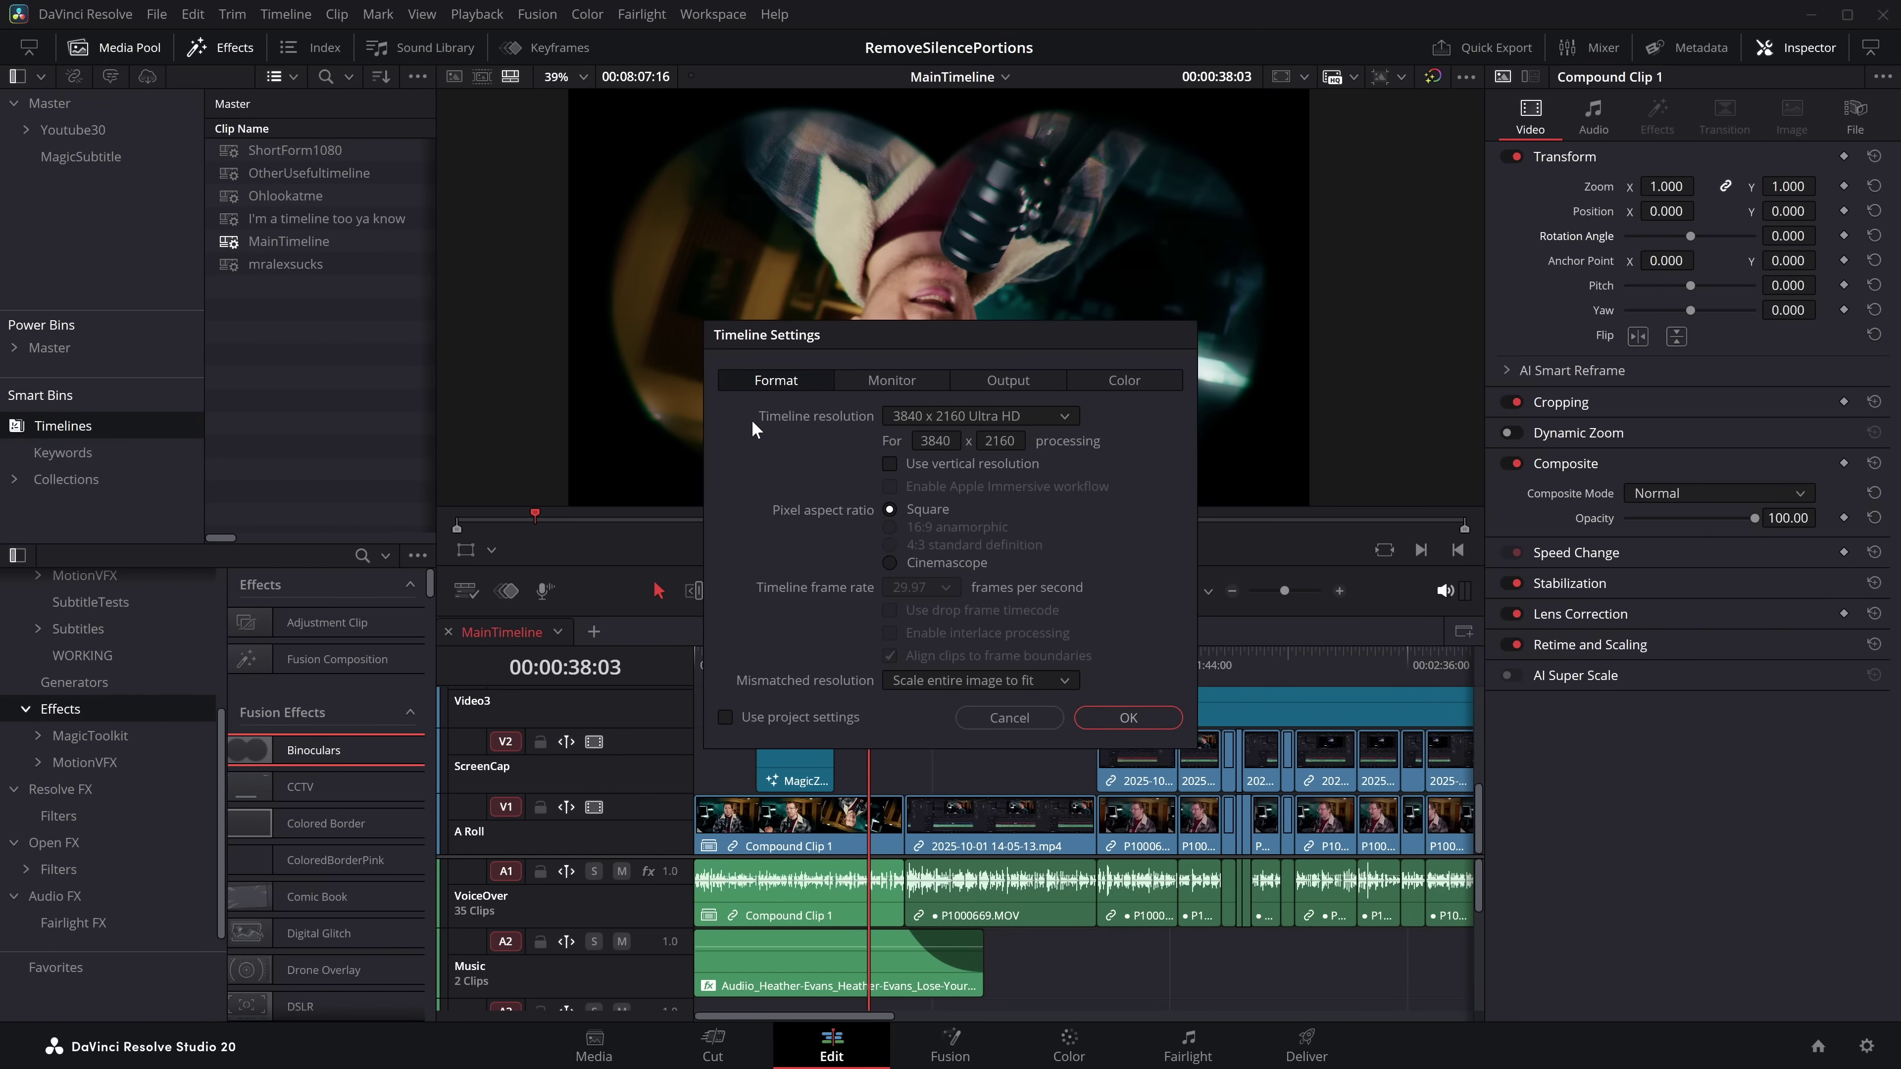
{"action": "left_click", "coordinate": [1120, 384]}
{"action": "left_click", "coordinate": [1007, 383]}
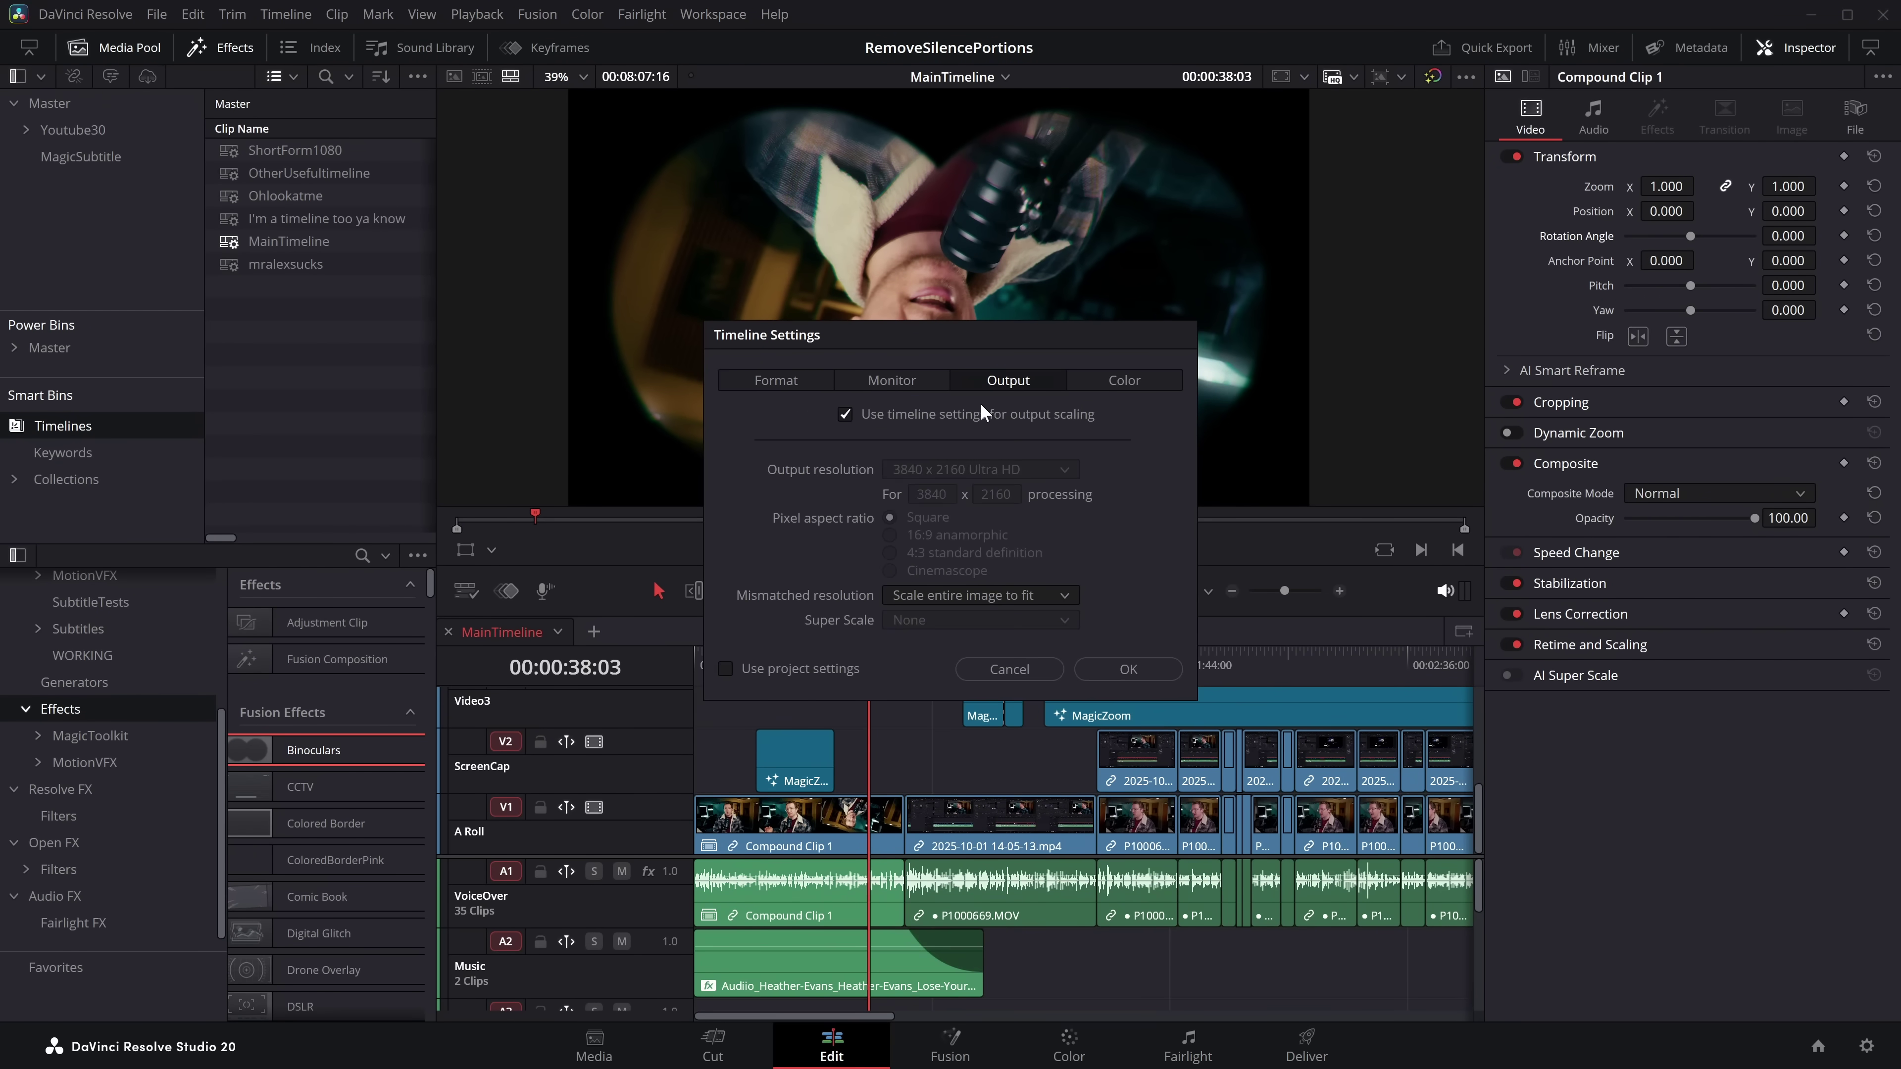
{"action": "left_click", "coordinate": [777, 381]}
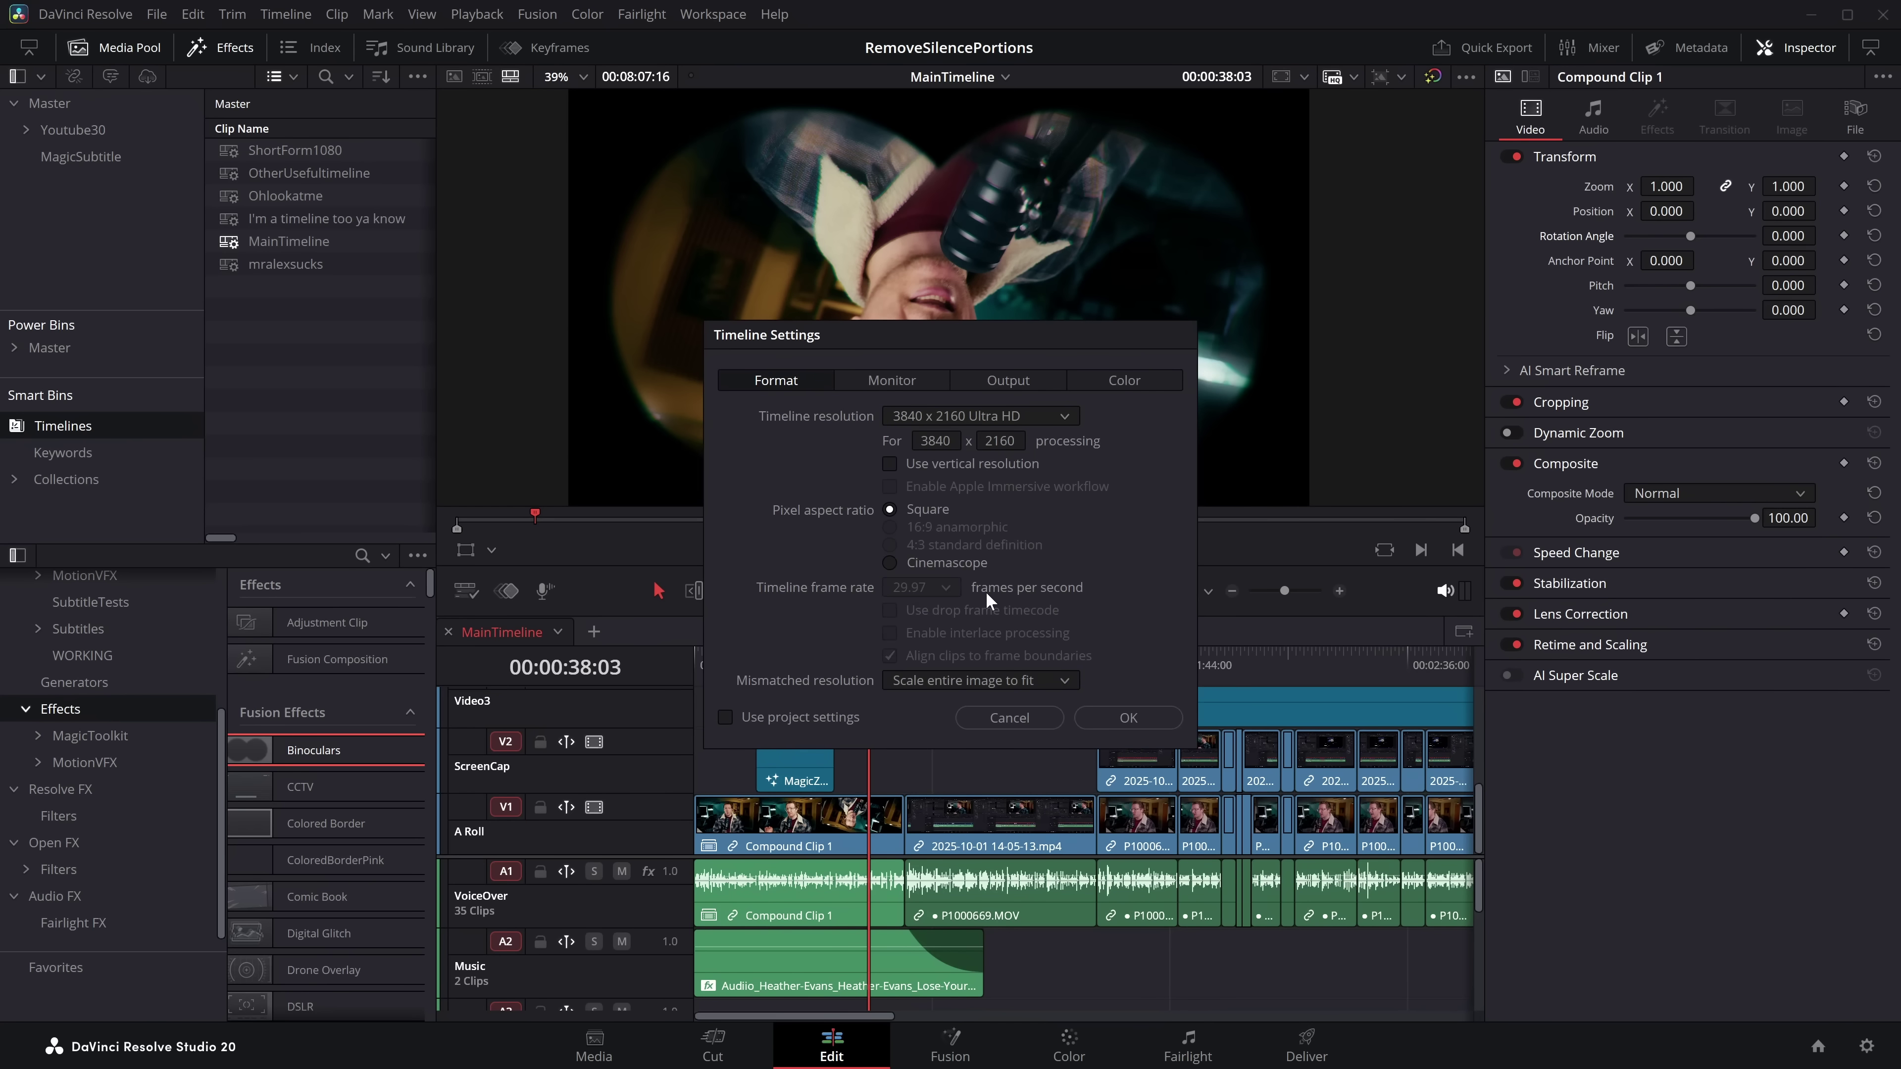
{"action": "left_click", "coordinate": [1006, 716]}
Step: Load MainTimeline into the source viewer from its tab menu
{"action": "right_click", "coordinate": [505, 629]}
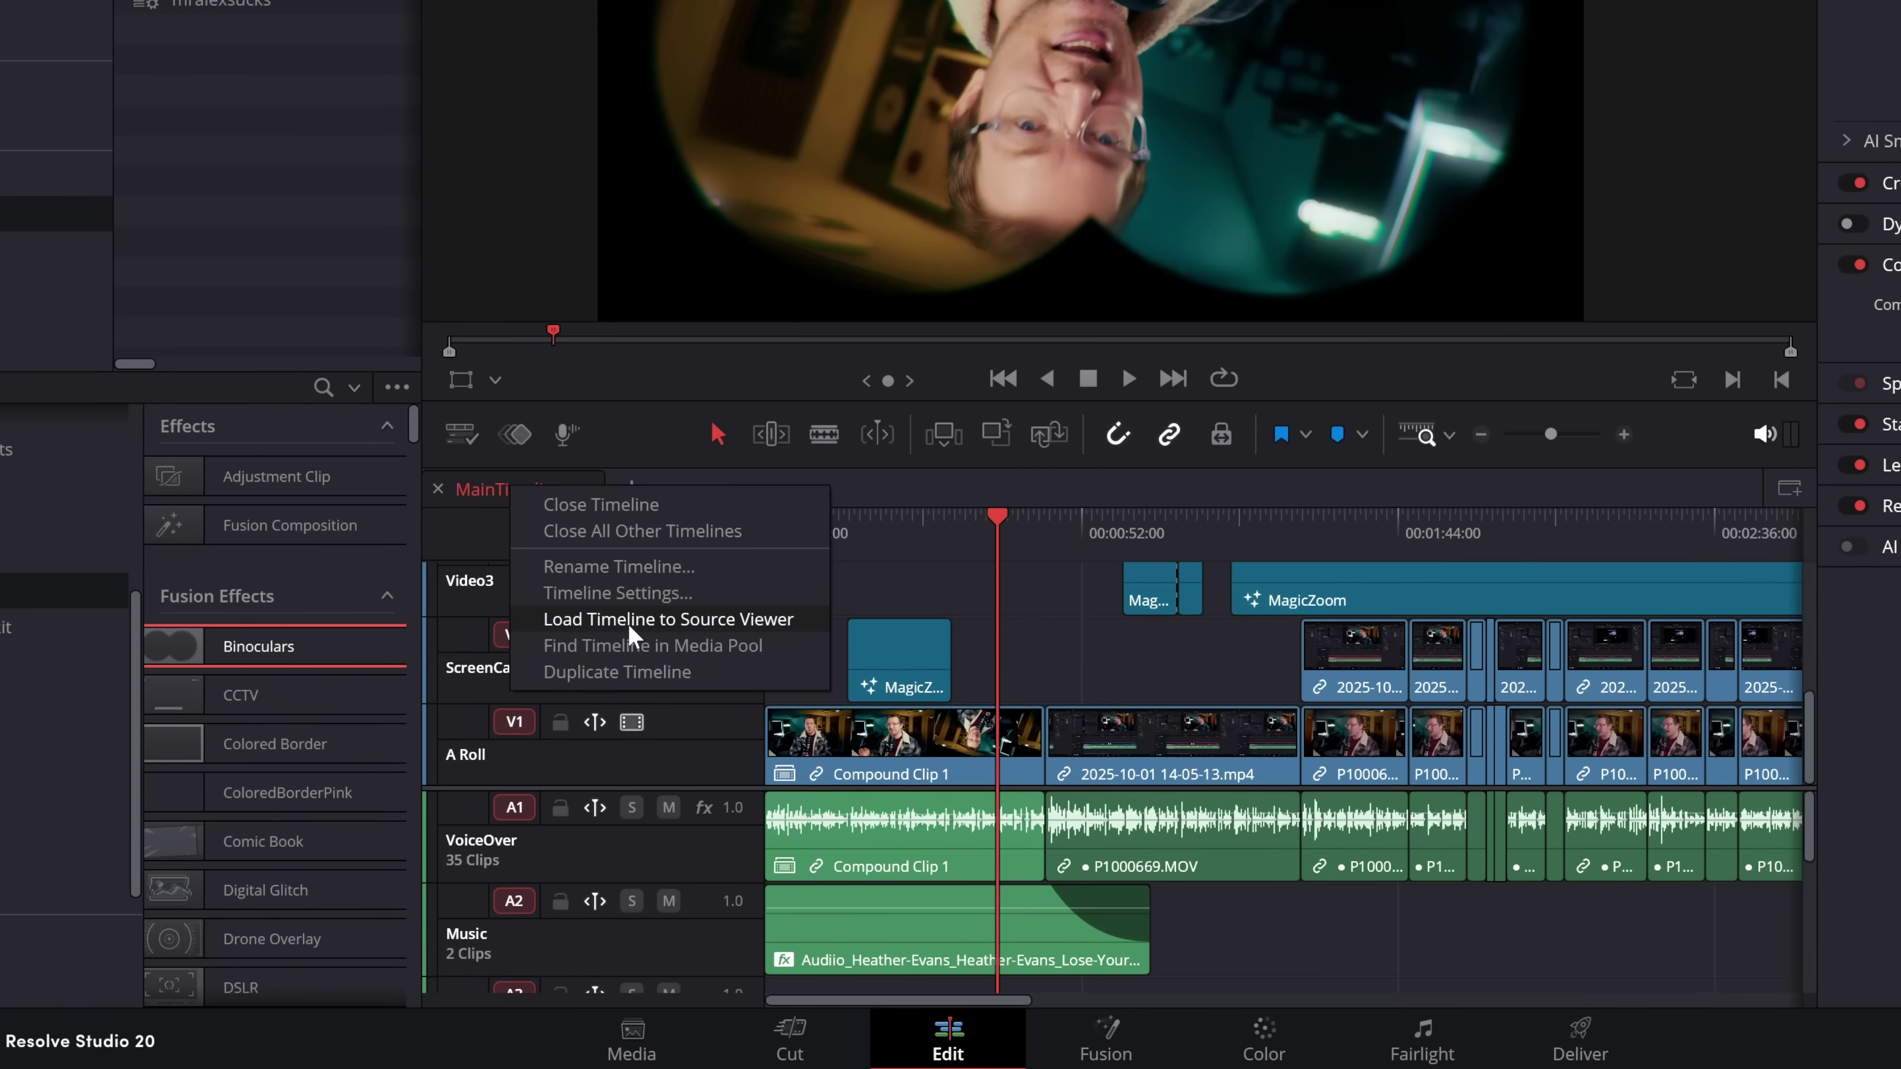
{"action": "left_click", "coordinate": [632, 637]}
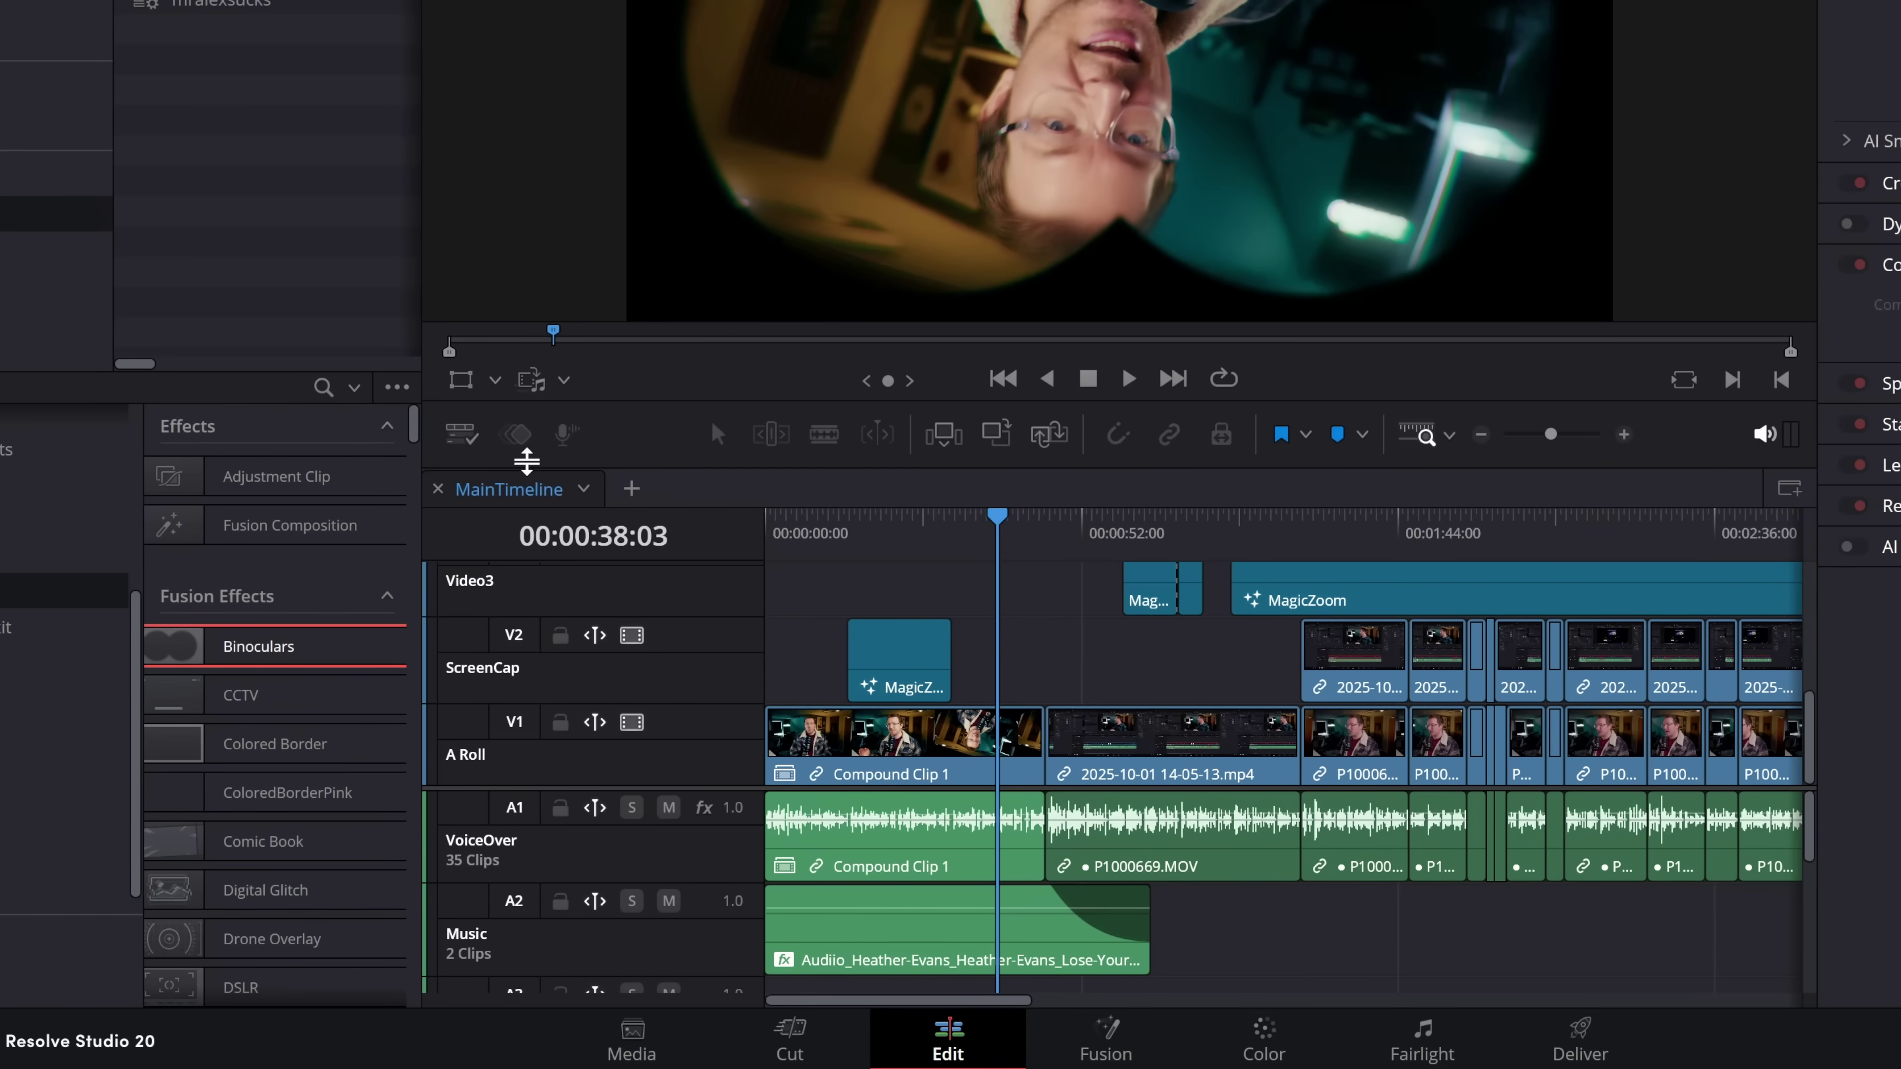
{"action": "right_click", "coordinate": [494, 488]}
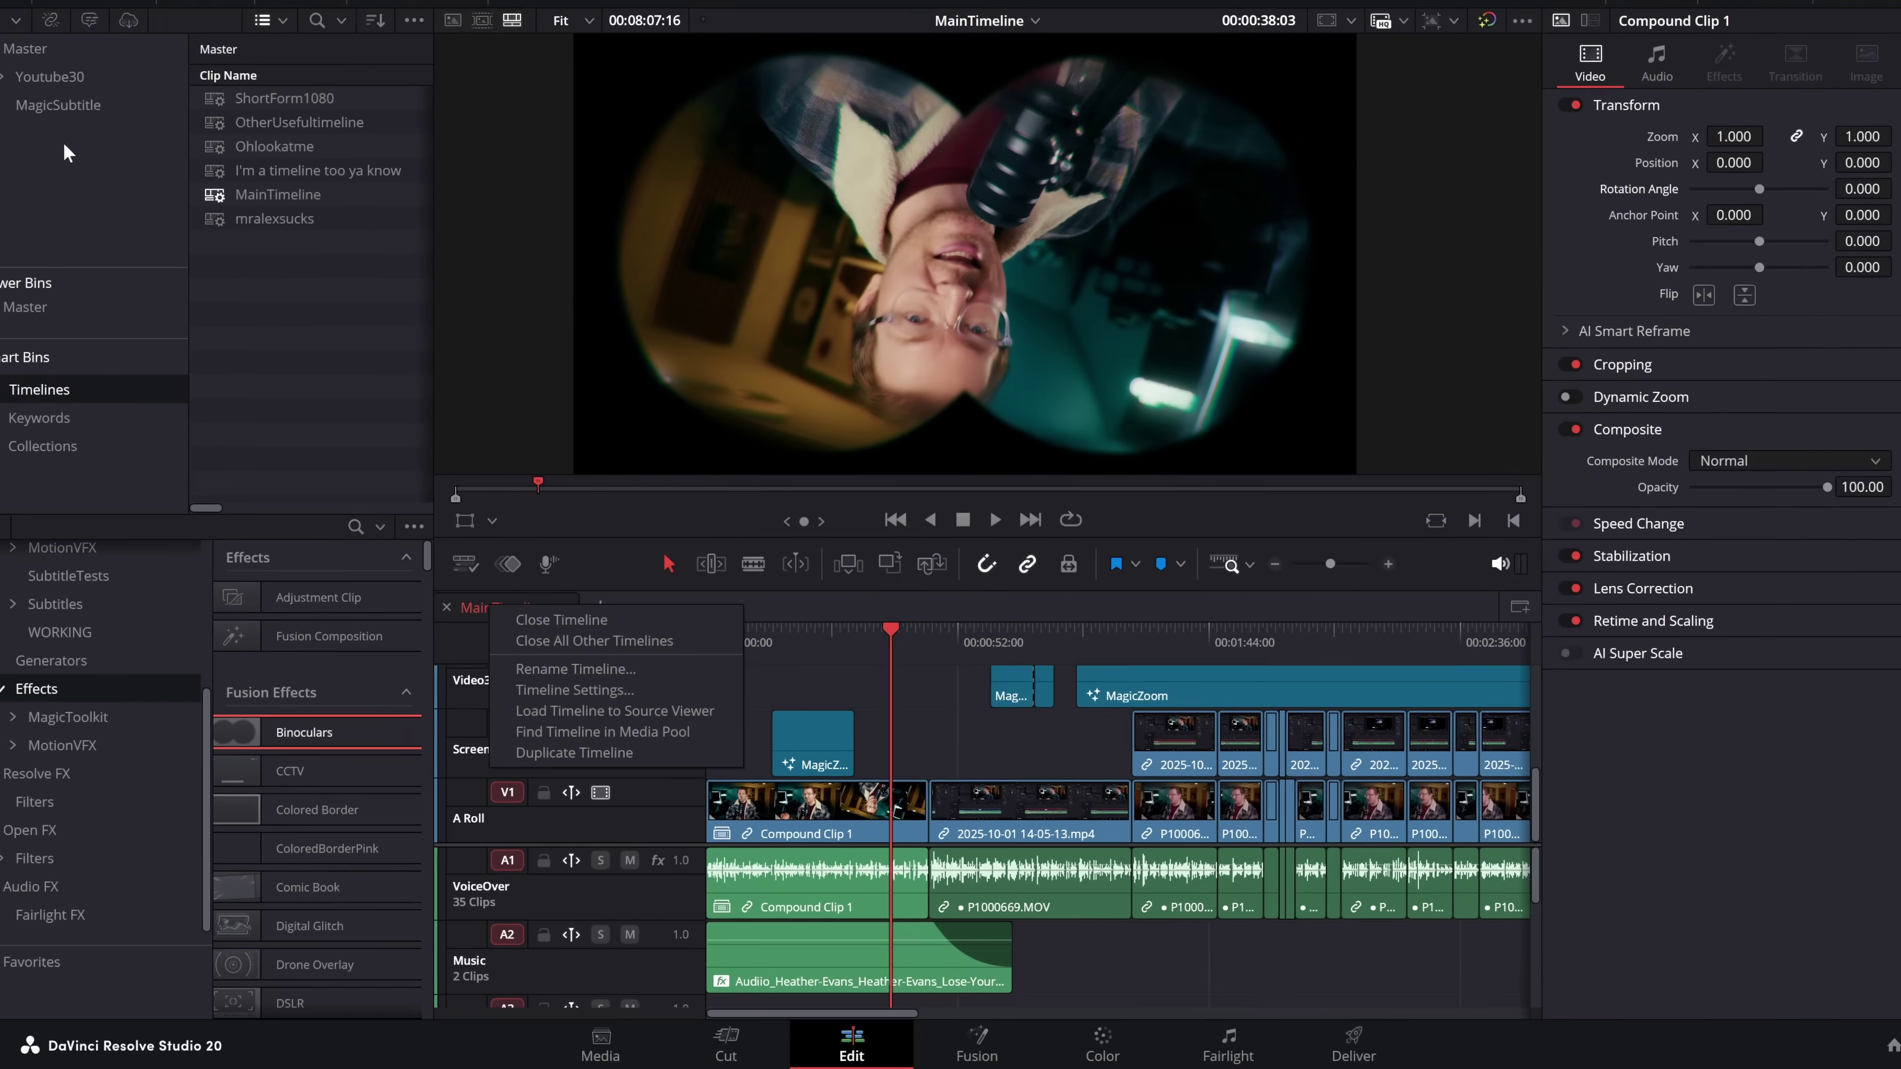
{"action": "left_click", "coordinate": [64, 153]}
Step: Browse the Master and Youtube30 bins, including the Cam, OBS and MagicSubtitle sub-bins
{"action": "left_click", "coordinate": [49, 76]}
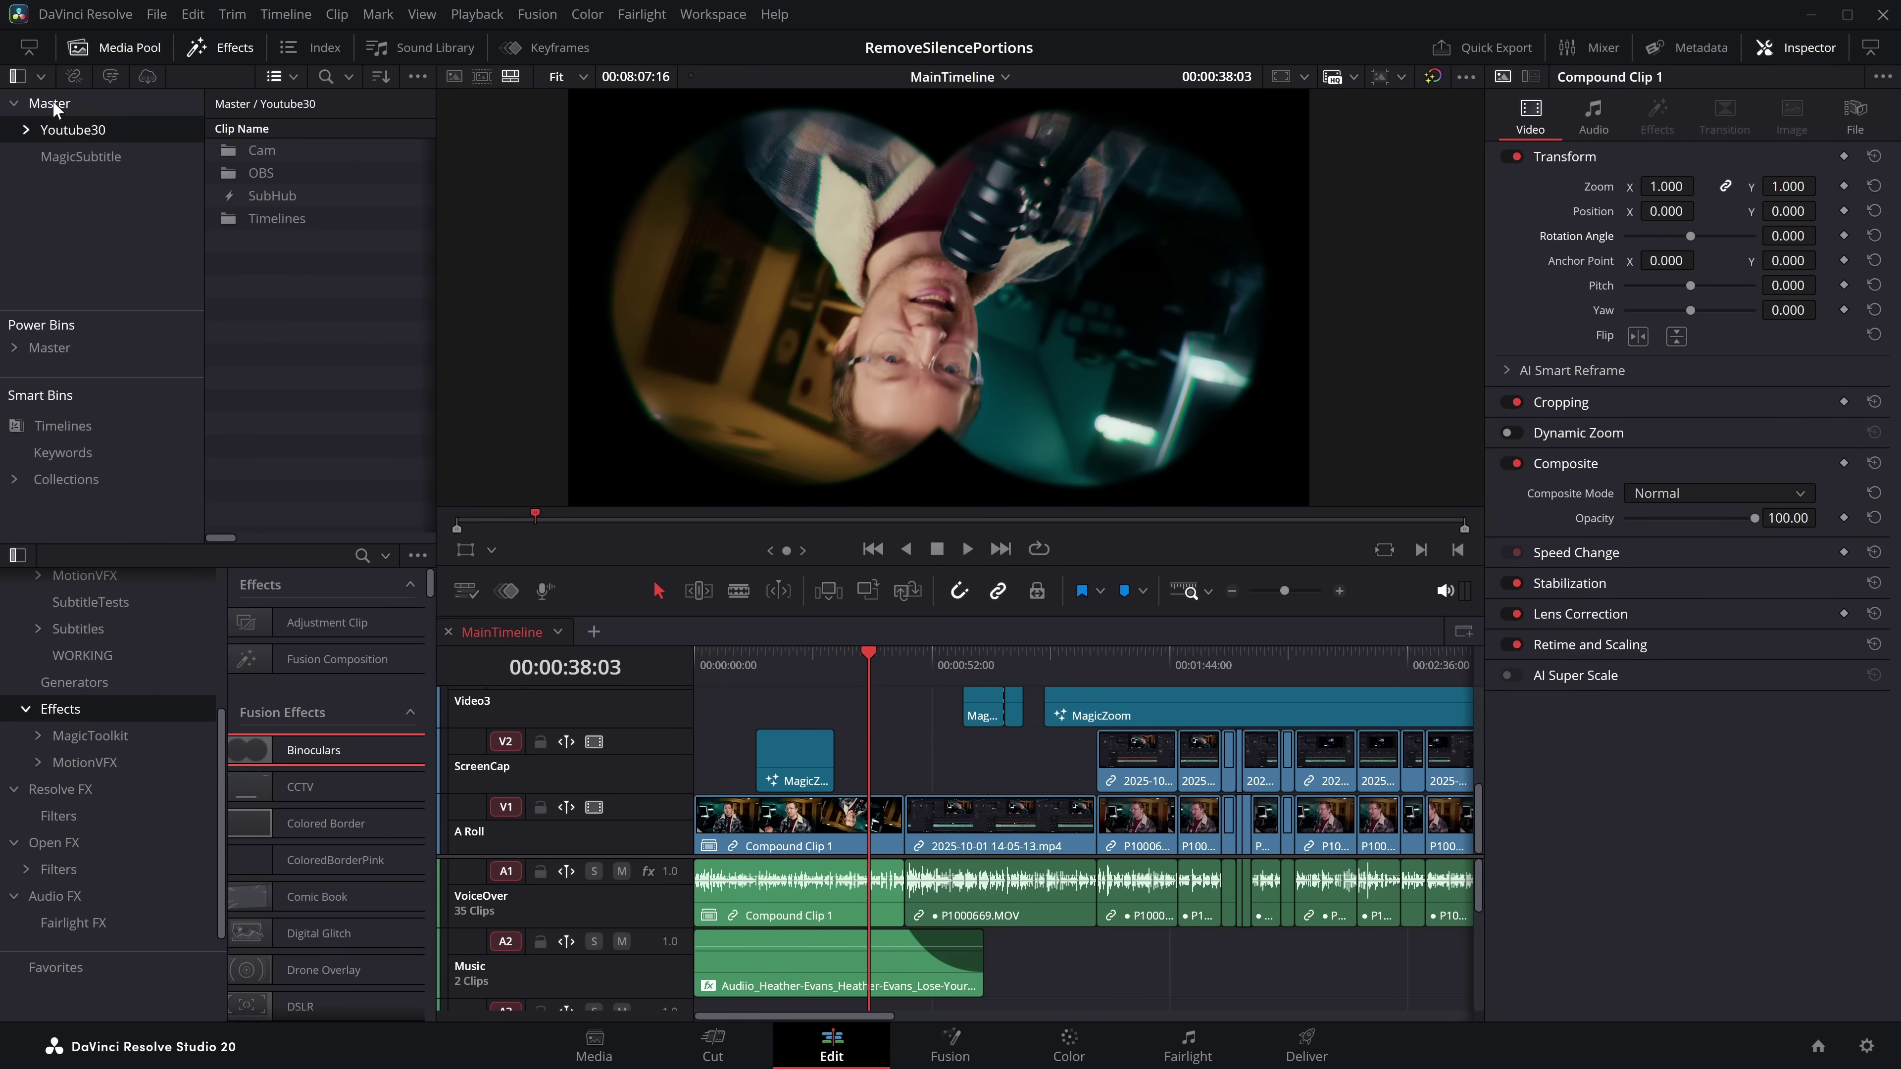
{"action": "left_click", "coordinate": [25, 48]}
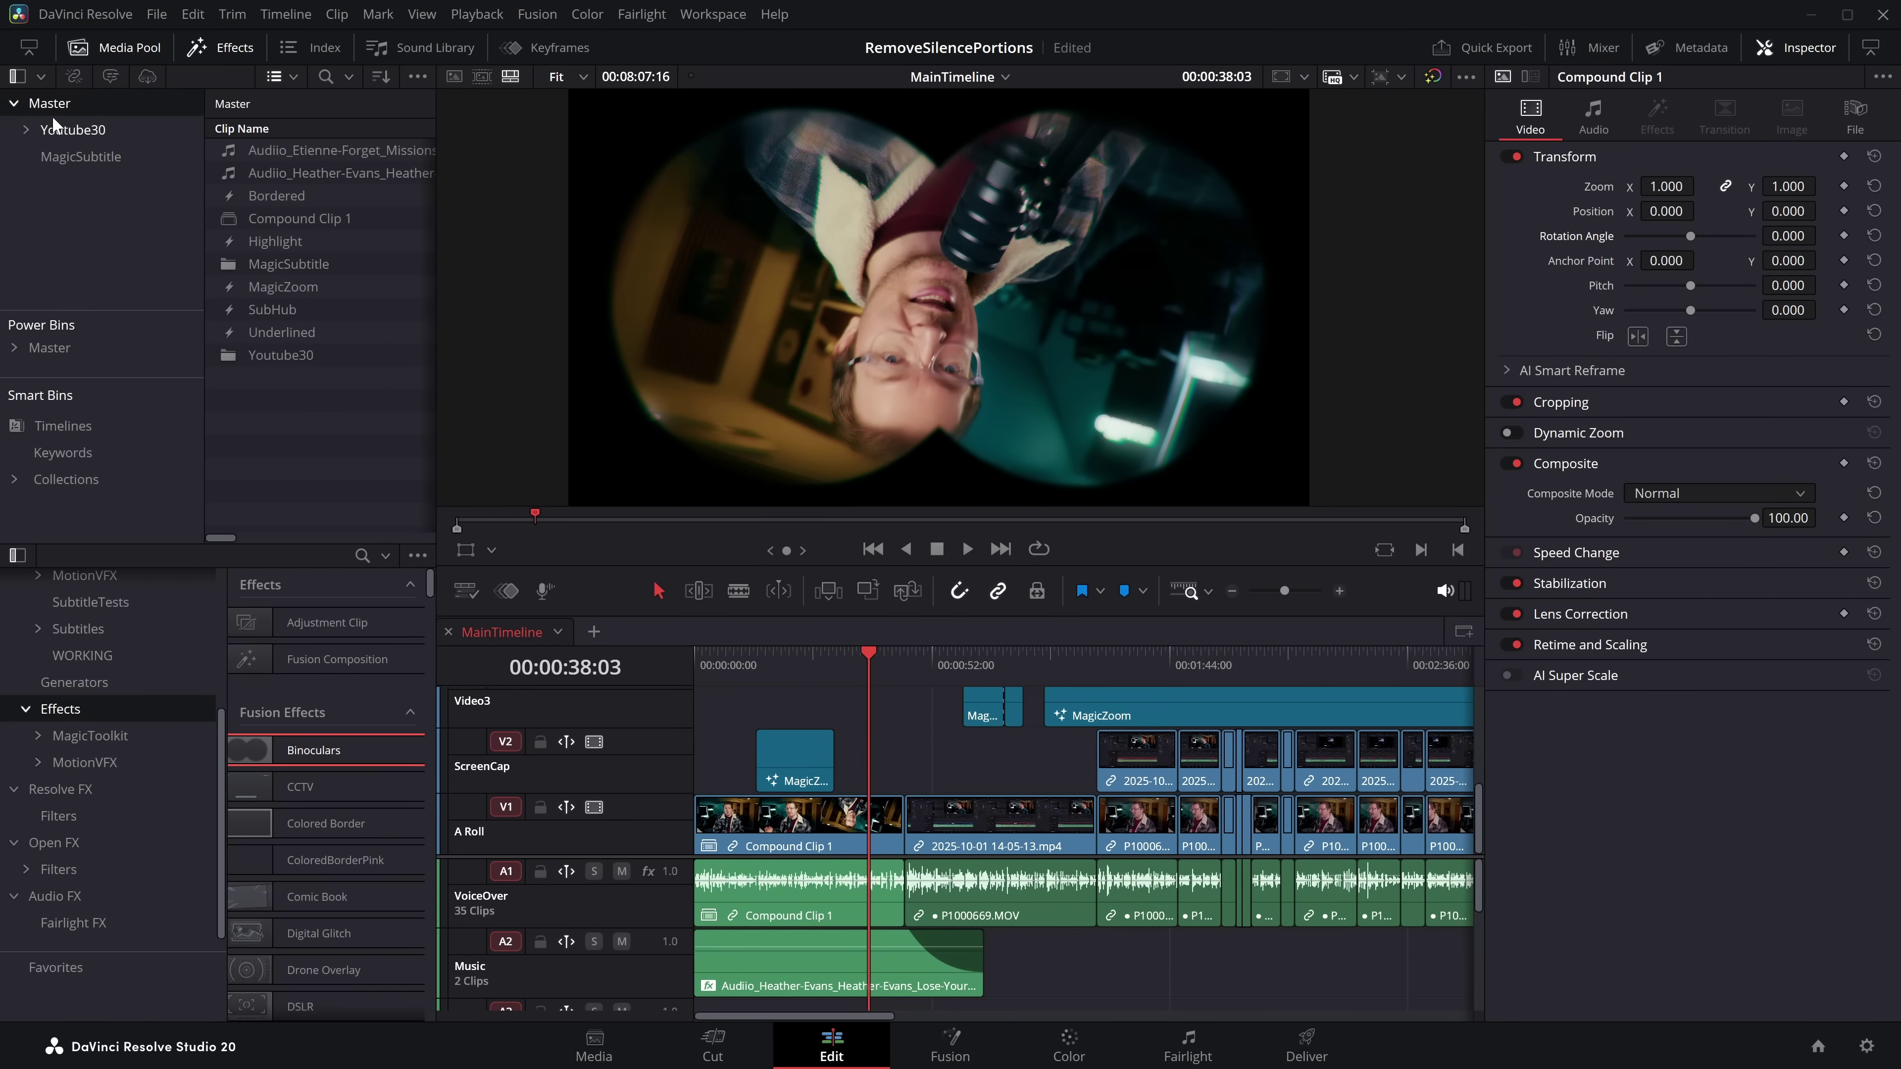
{"action": "left_click", "coordinate": [25, 129]}
{"action": "left_click", "coordinate": [60, 159]}
{"action": "left_click", "coordinate": [53, 183]}
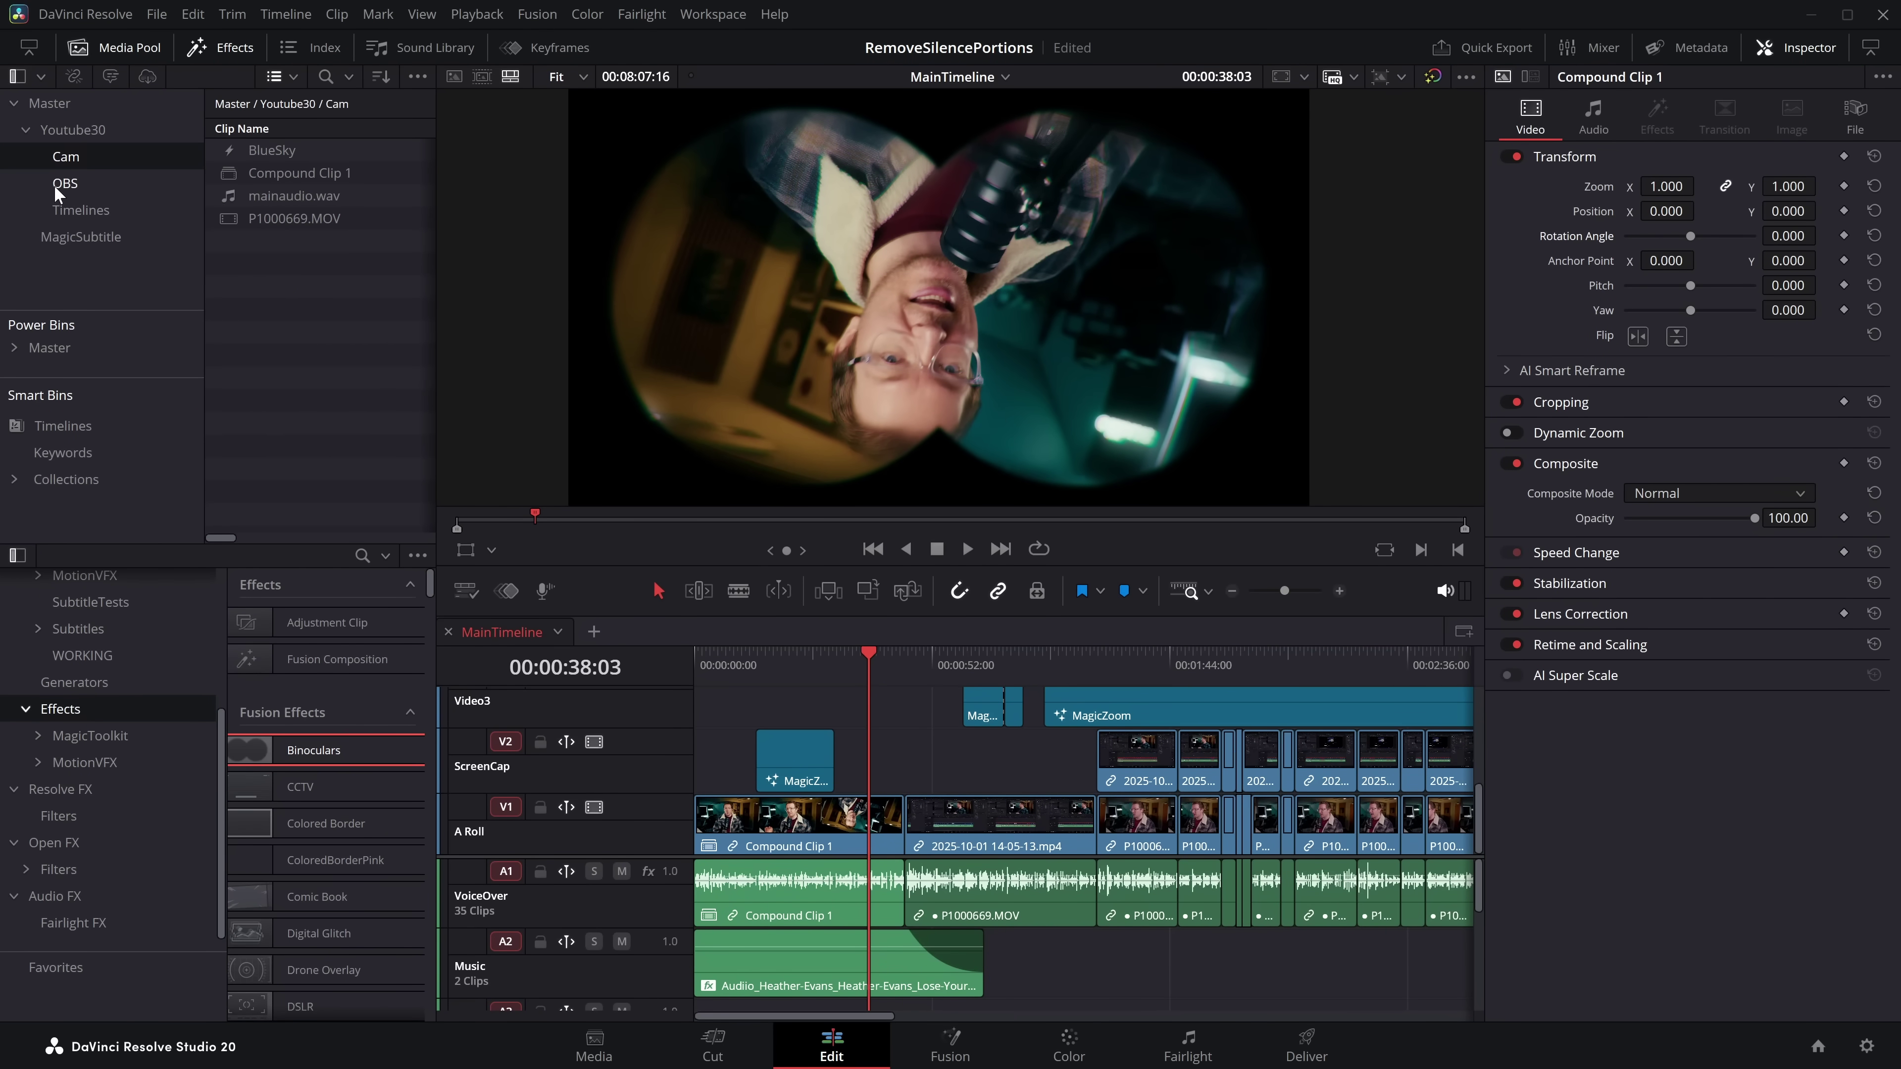
{"action": "left_click", "coordinate": [68, 237]}
{"action": "left_click", "coordinate": [71, 131]}
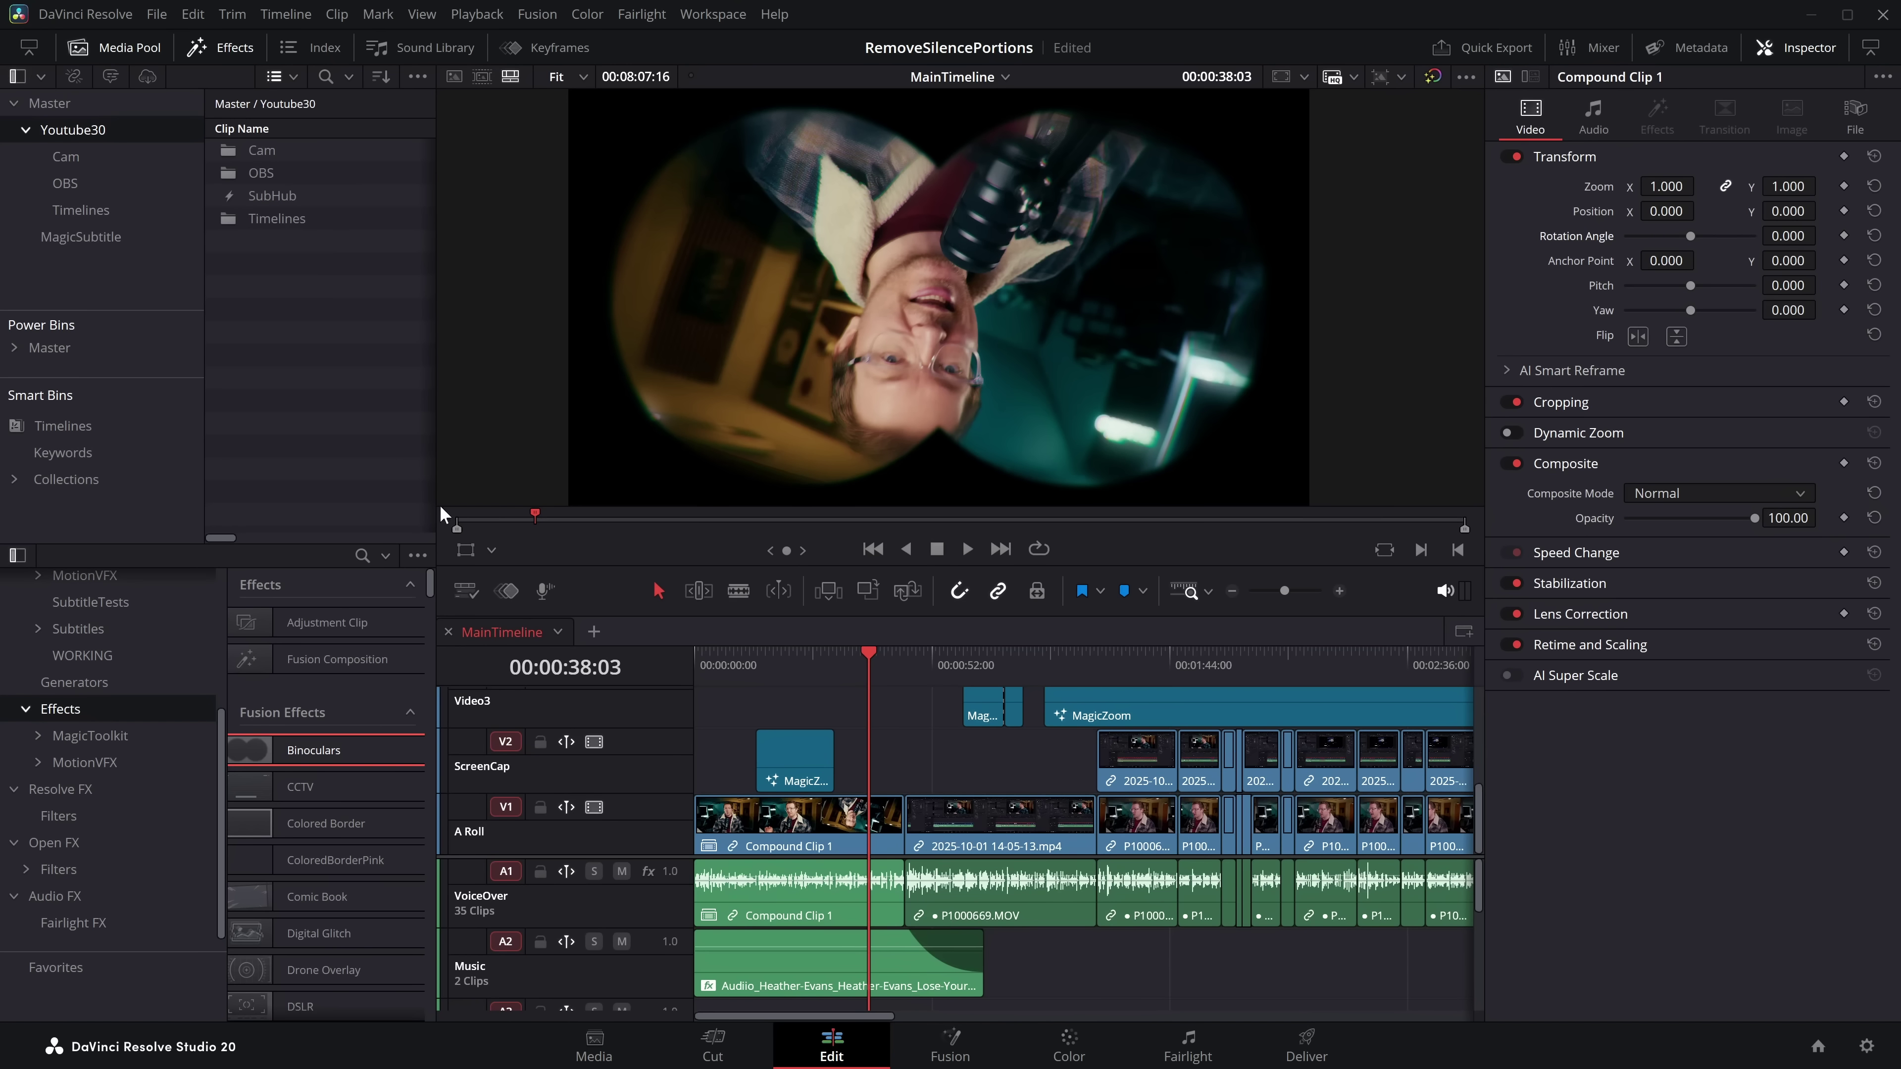
Step: Locate MainTimeline in the media pool with Find Timeline in Media Pool
{"action": "right_click", "coordinate": [502, 632]}
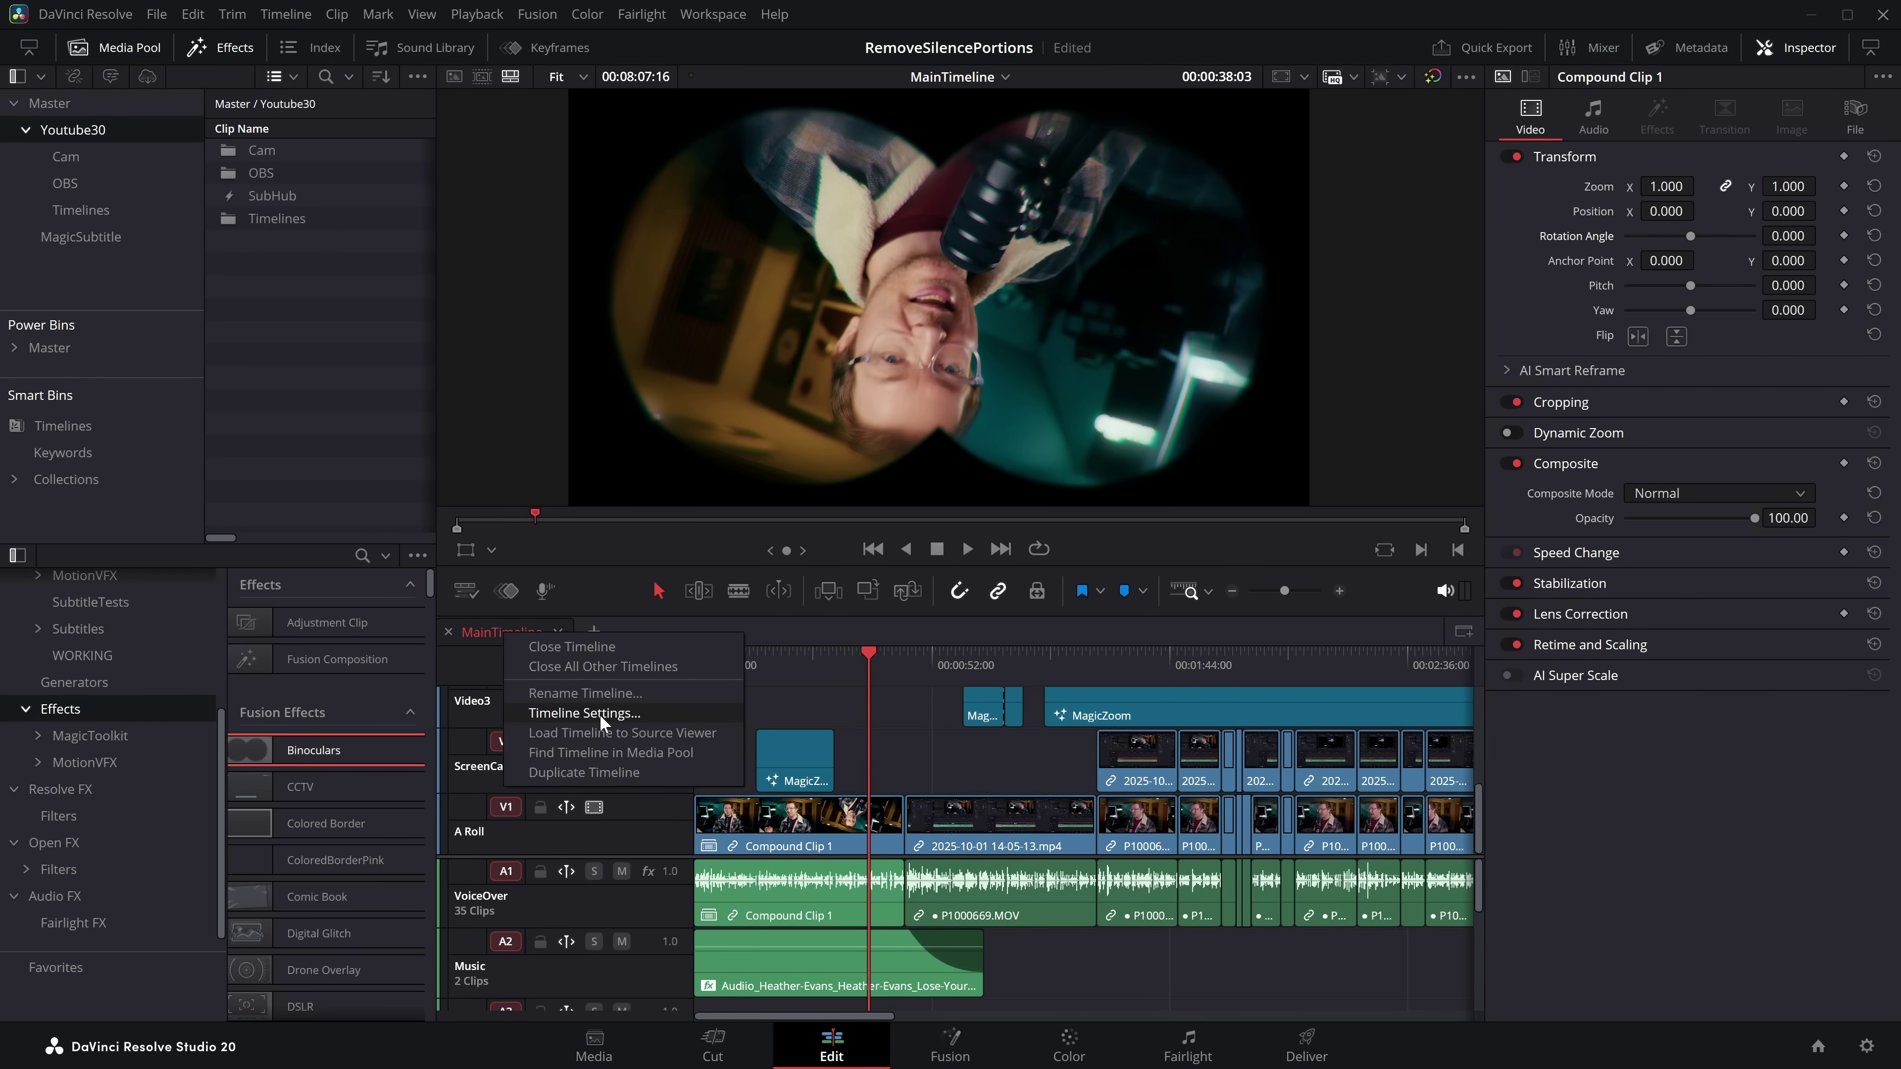
{"action": "left_click", "coordinate": [611, 754]}
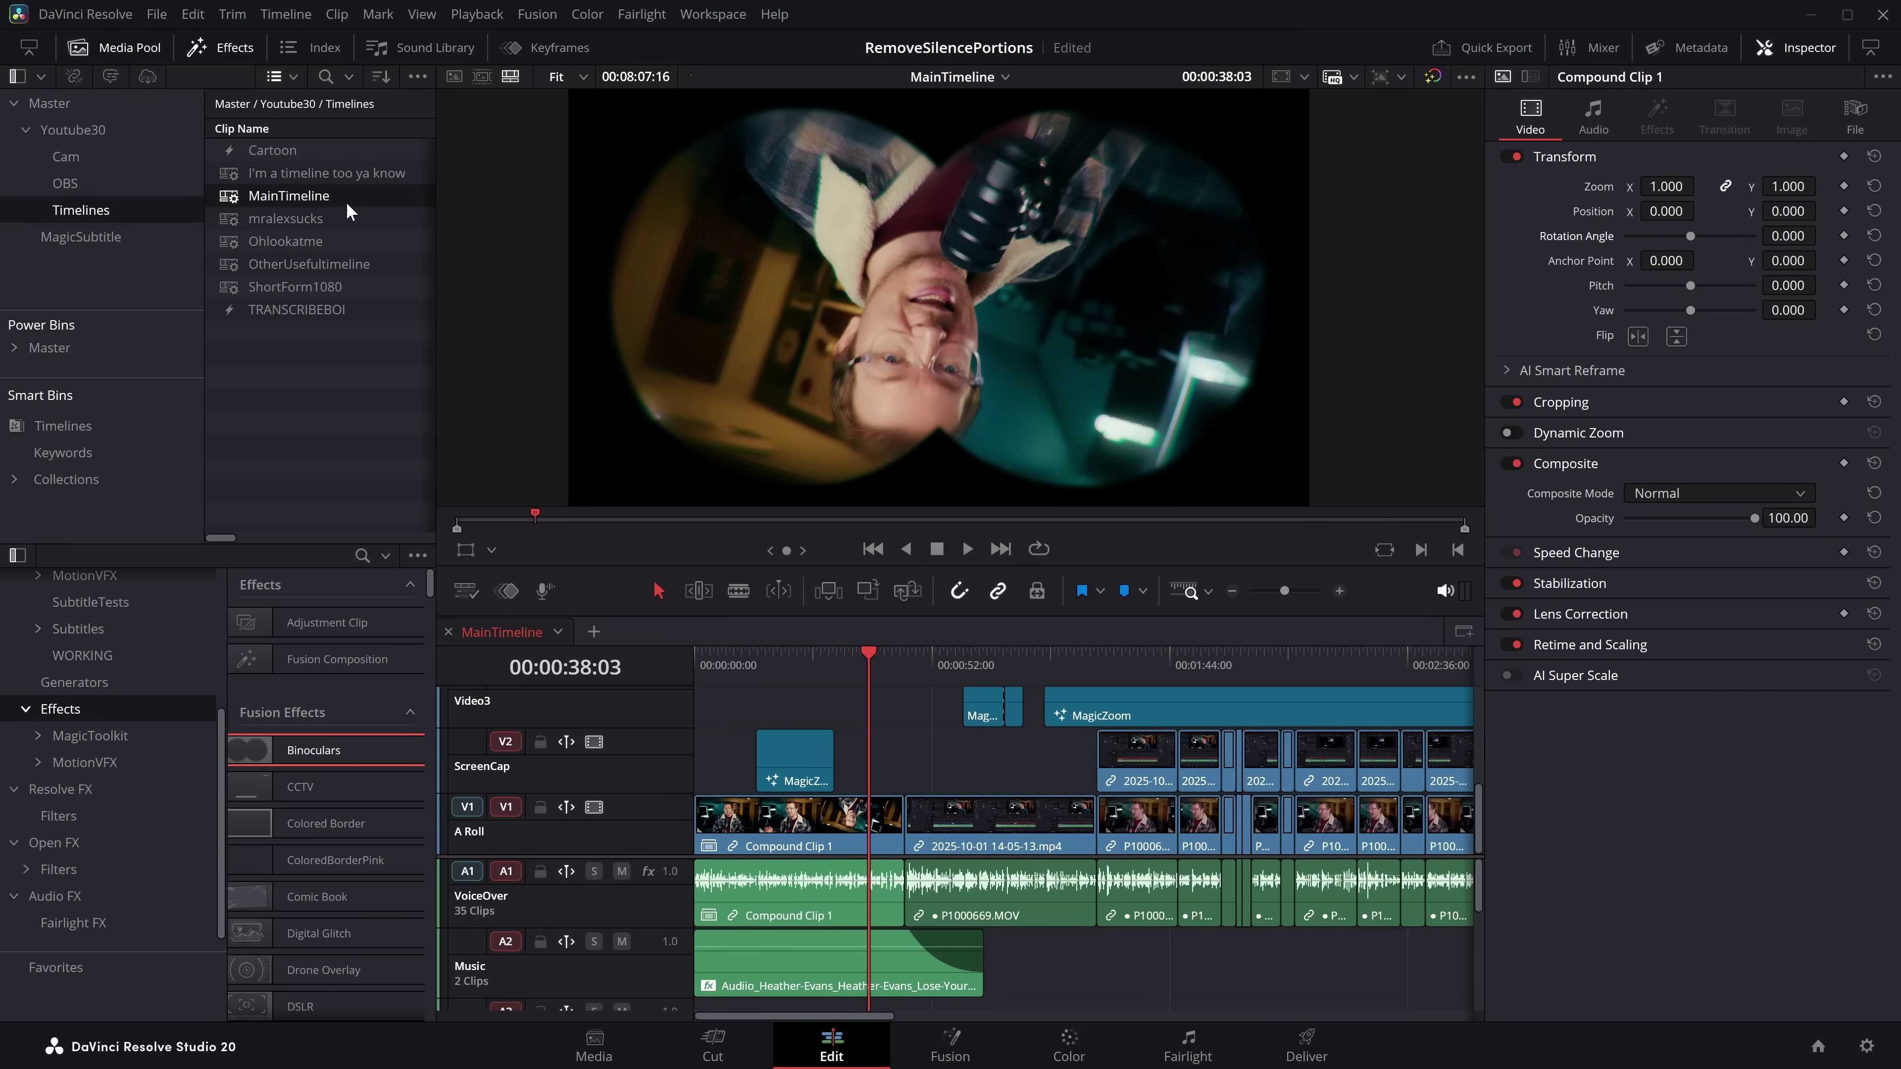
{"action": "right_click", "coordinate": [509, 634]}
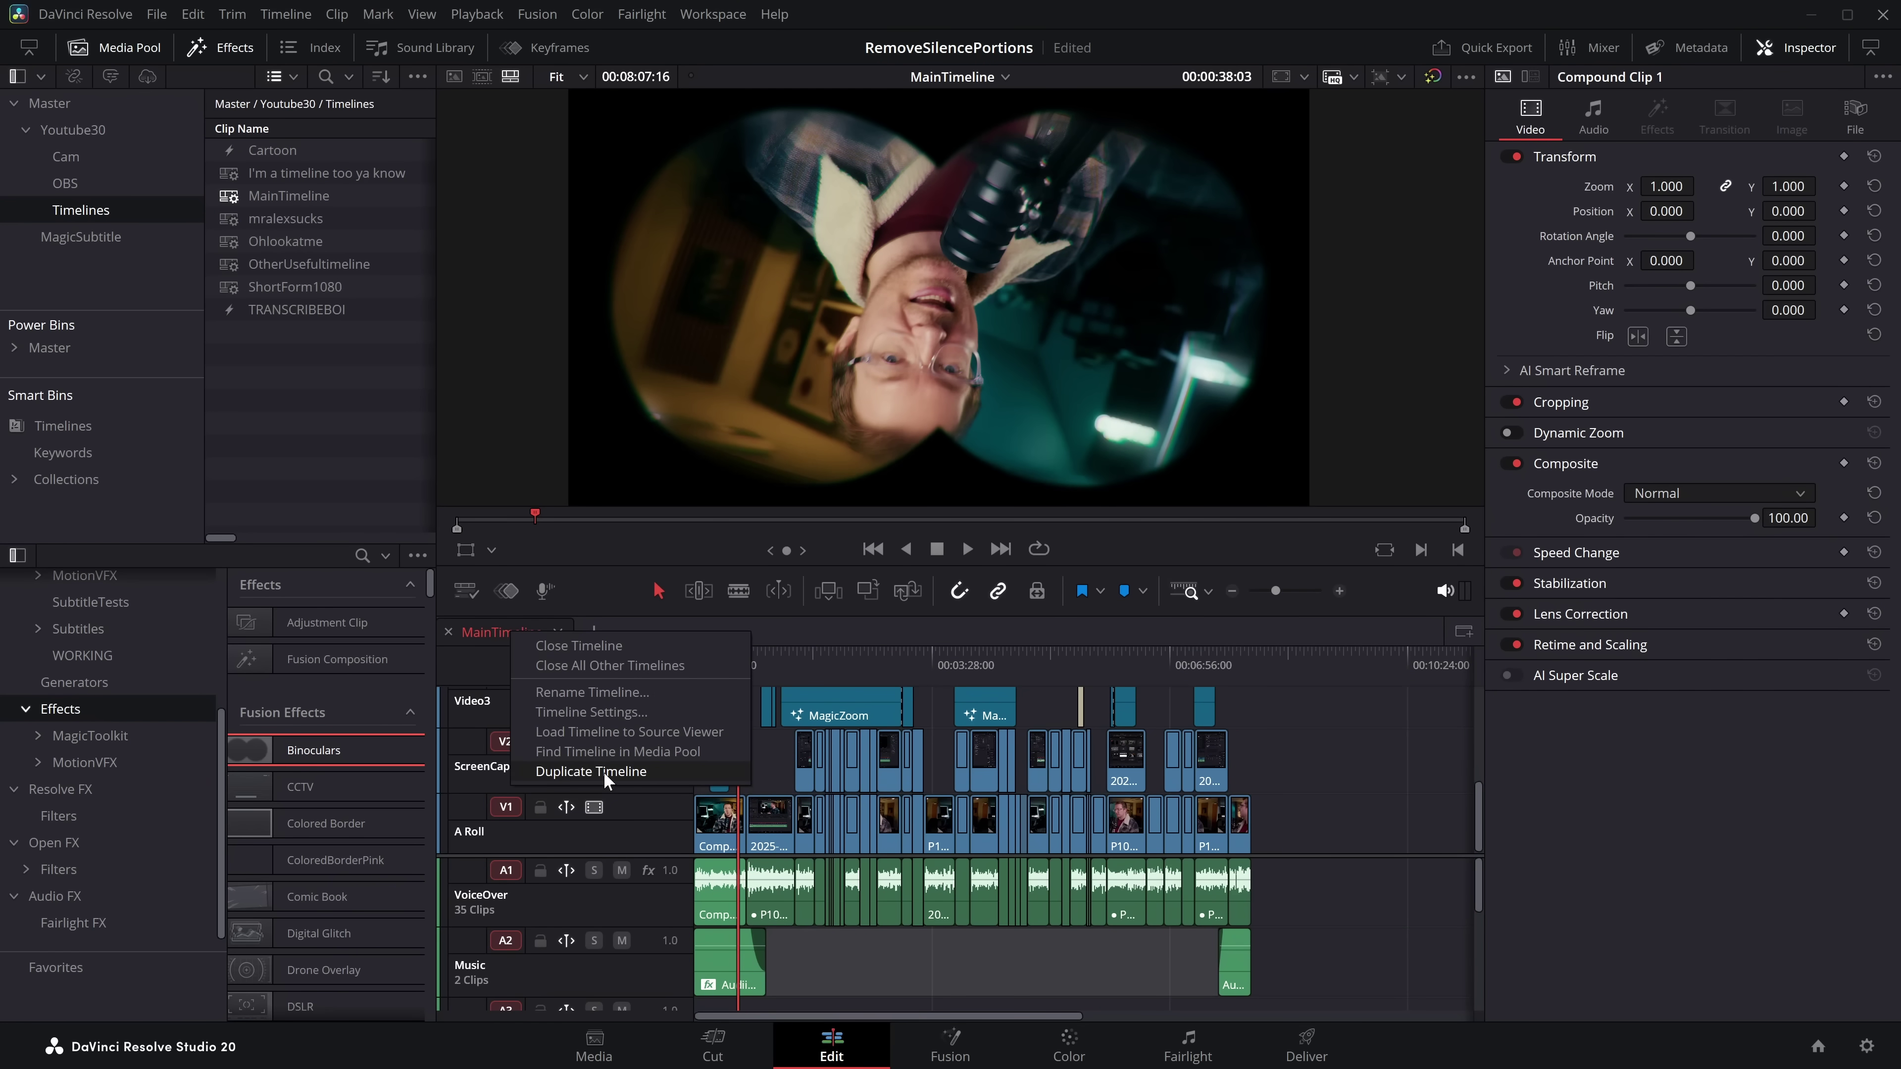
Step: Zoom into MainTimeline and park the playhead at 04:52:12 in the screen-capture section
{"action": "left_click", "coordinate": [896, 957]}
{"action": "left_click_drag", "start_coordinate": [1408, 904], "coordinate": [641, 711]}
{"action": "left_click", "coordinate": [1189, 686]}
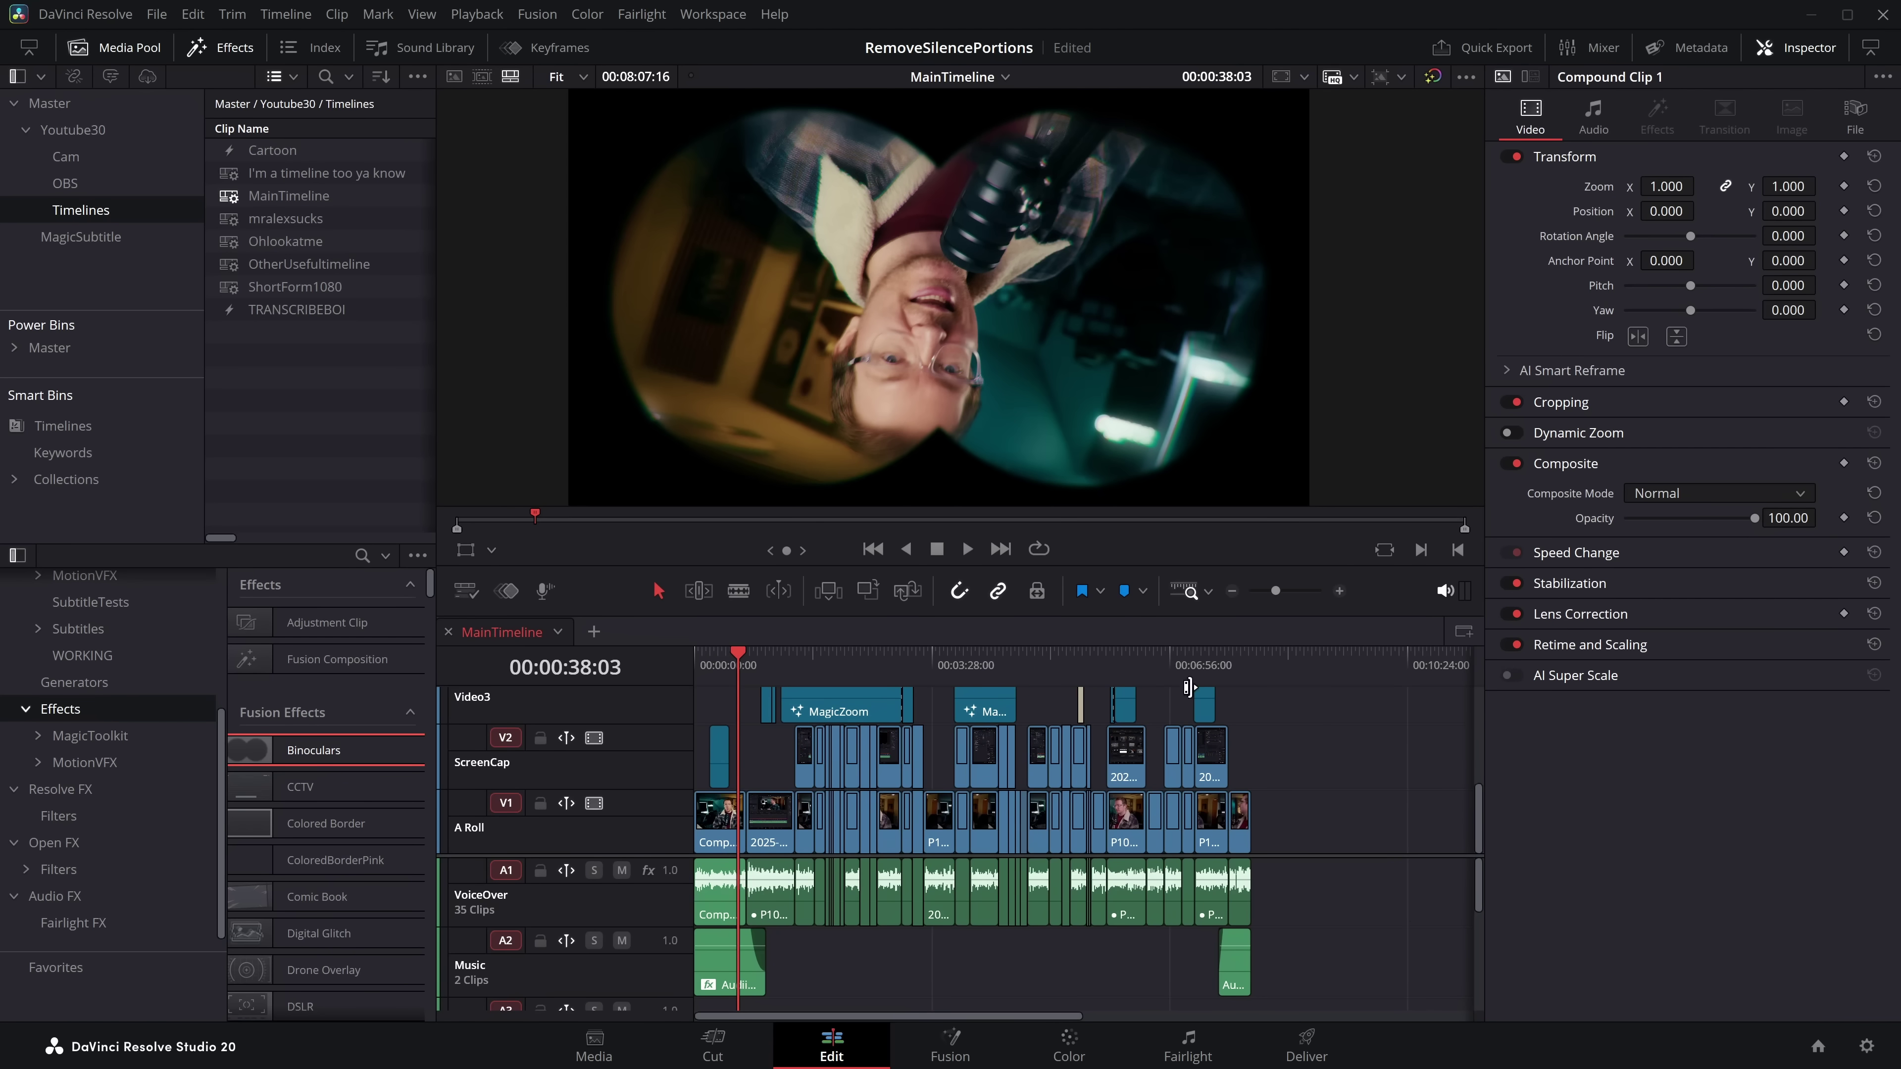
{"action": "left_click", "coordinate": [1340, 591]}
{"action": "scroll", "coordinate": [1089, 745], "scroll_direction": "down", "scroll_amount": 3}
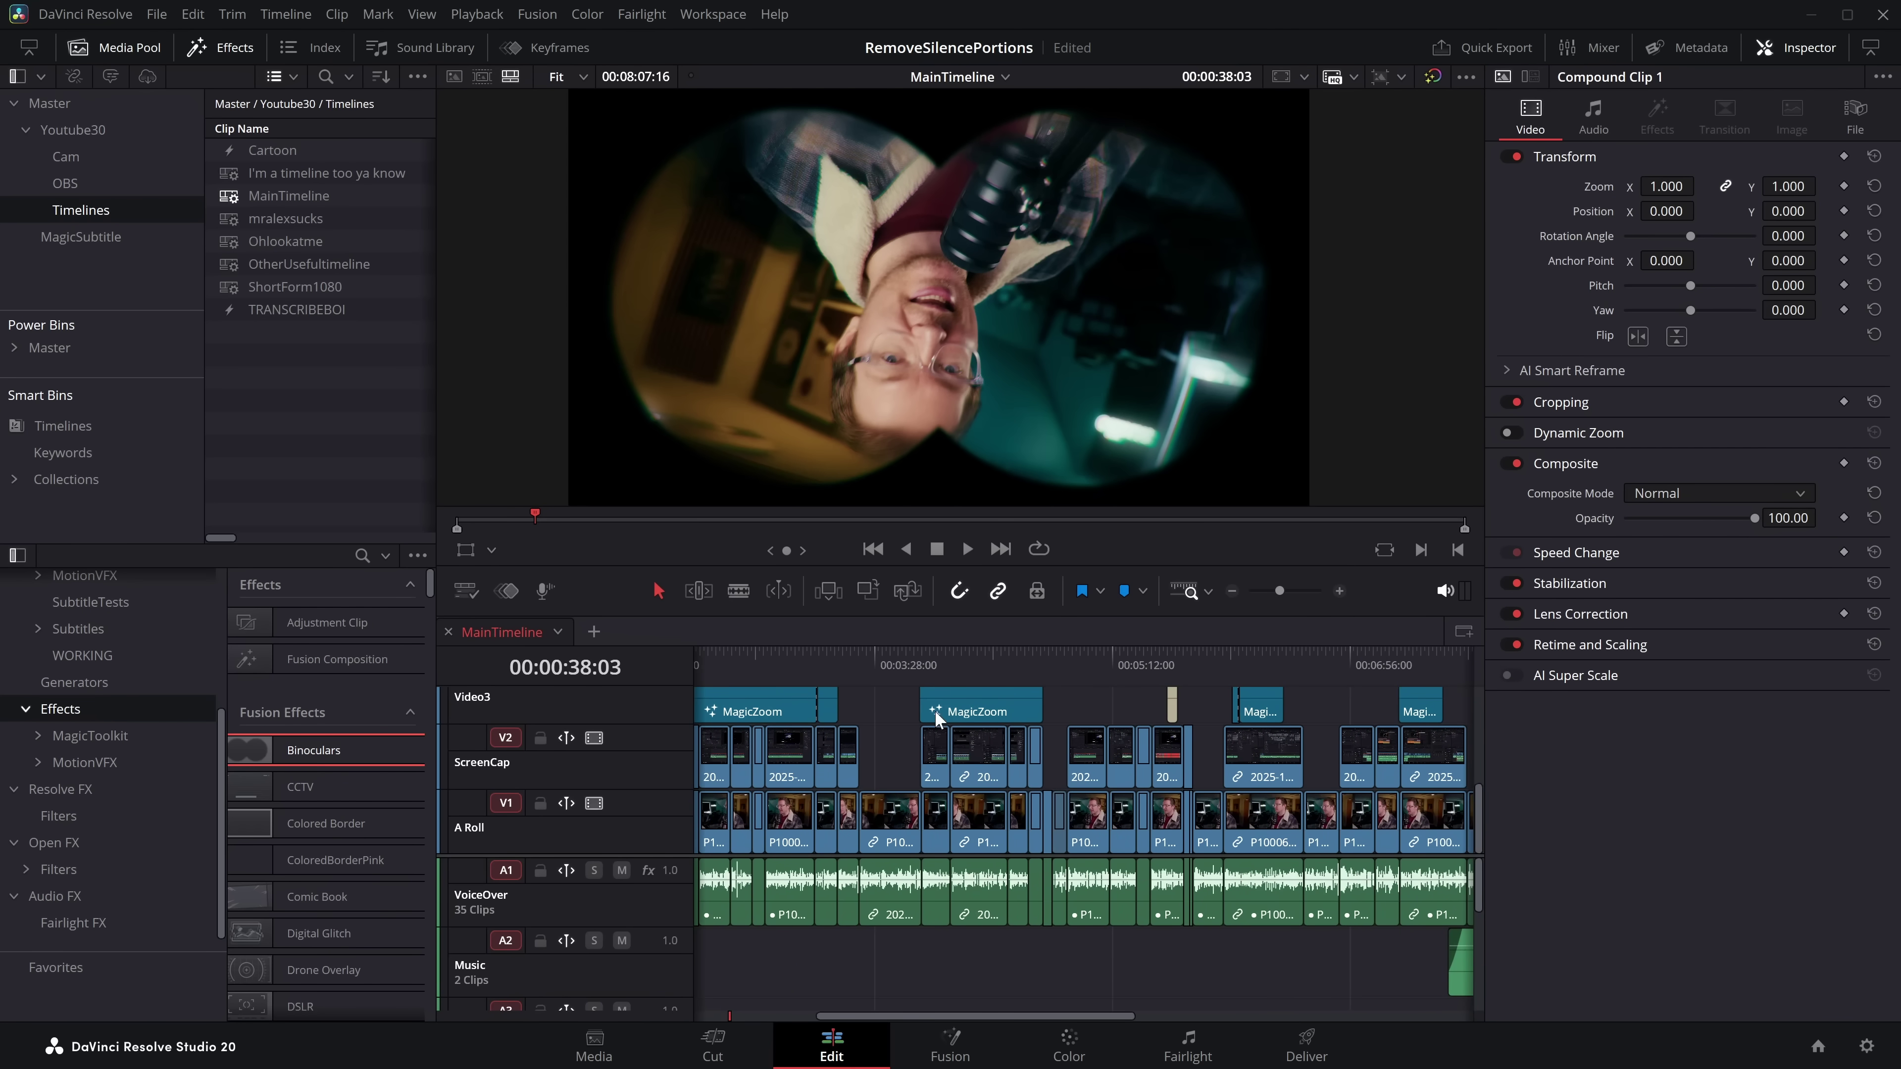
{"action": "left_click", "coordinate": [882, 673]}
{"action": "left_click", "coordinate": [1068, 704]}
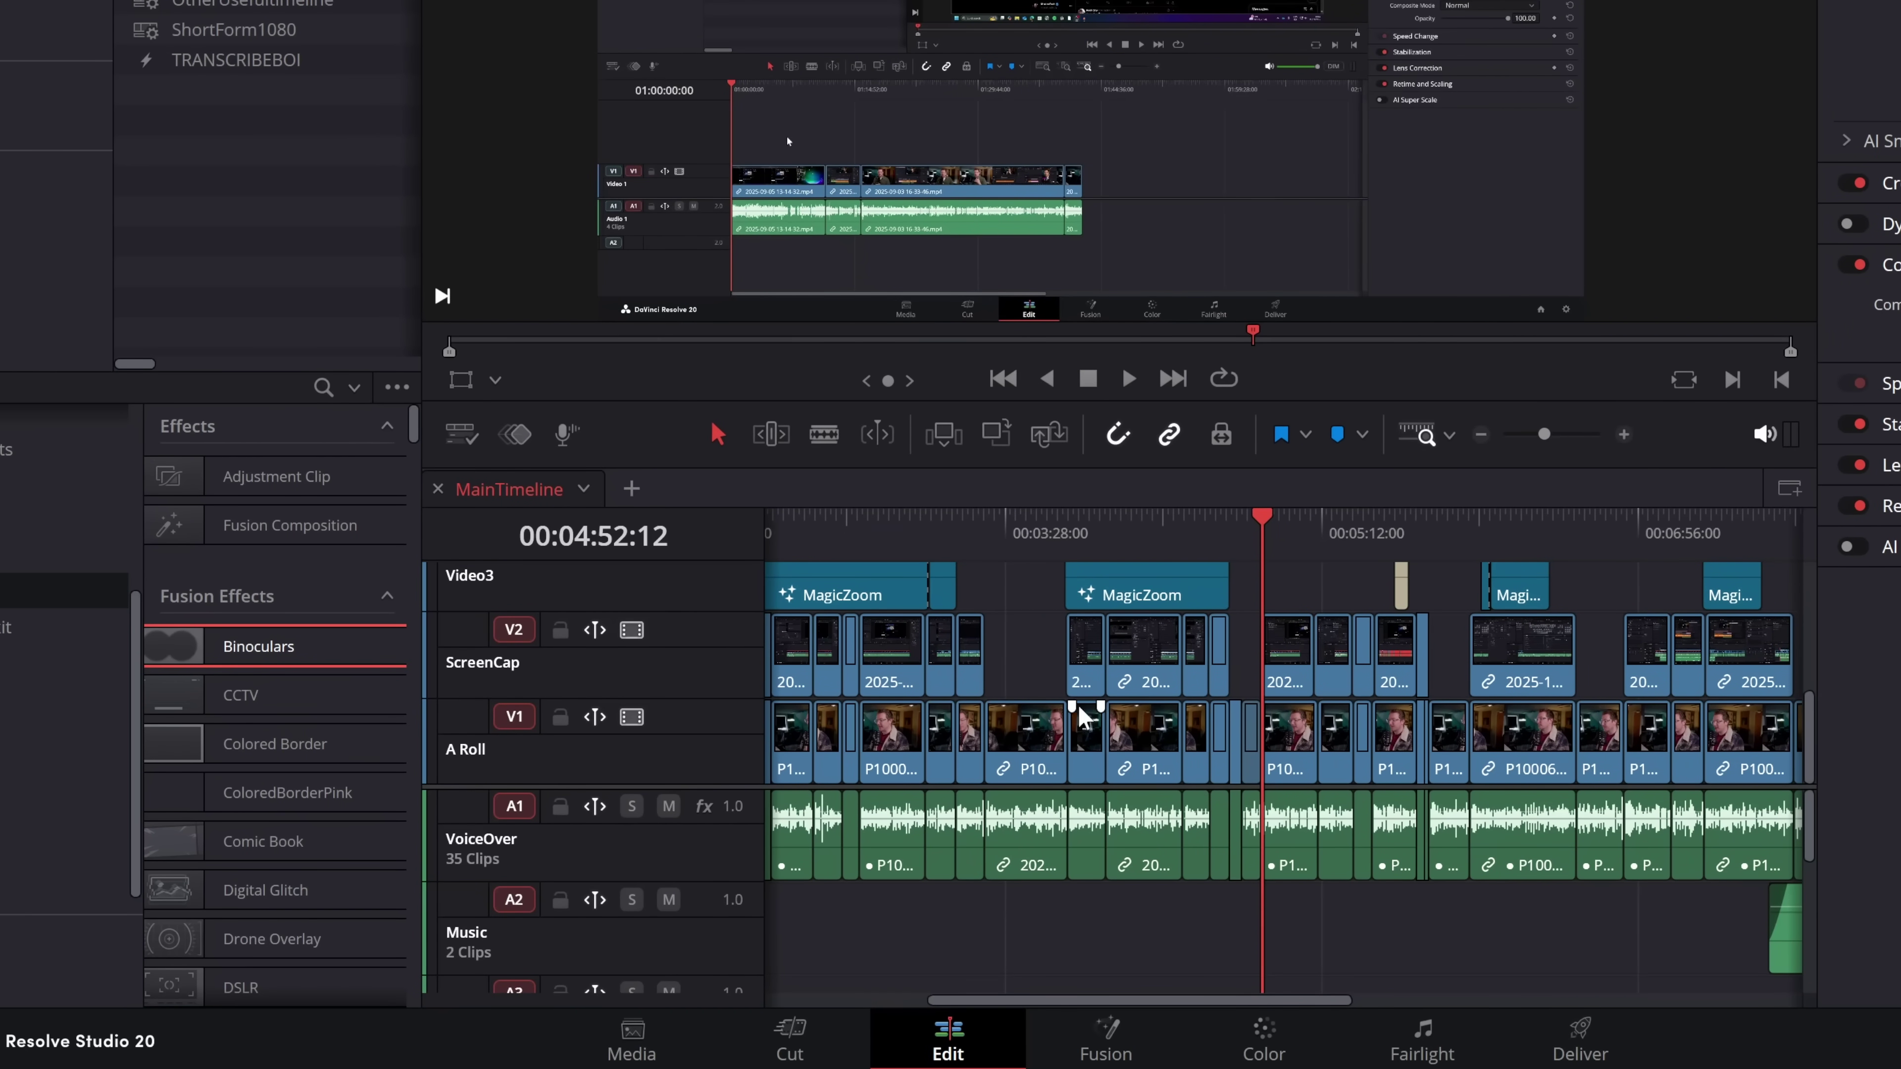
{"action": "right_click", "coordinate": [509, 503]}
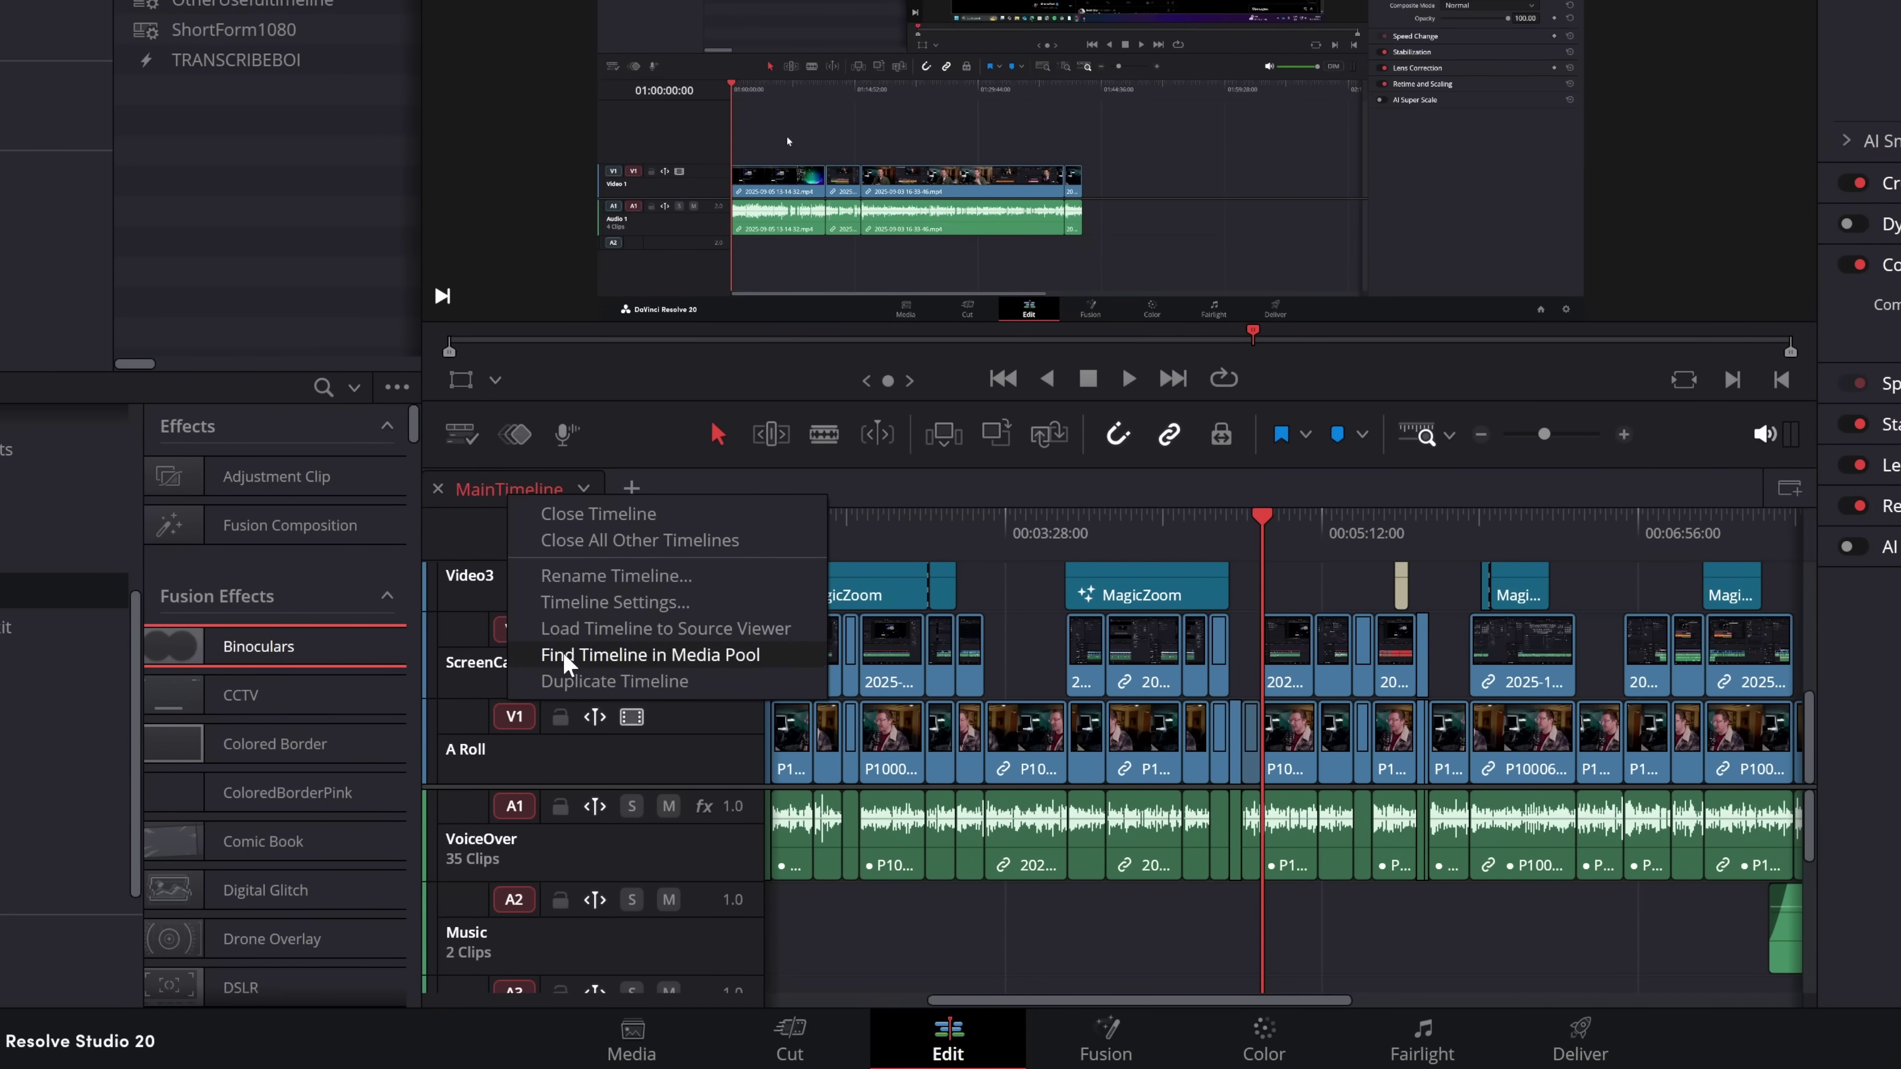
Step: Duplicate MainTimeline as MainTimeline copy and delete a marquee-selected run of its clips
{"action": "left_click", "coordinate": [565, 686]}
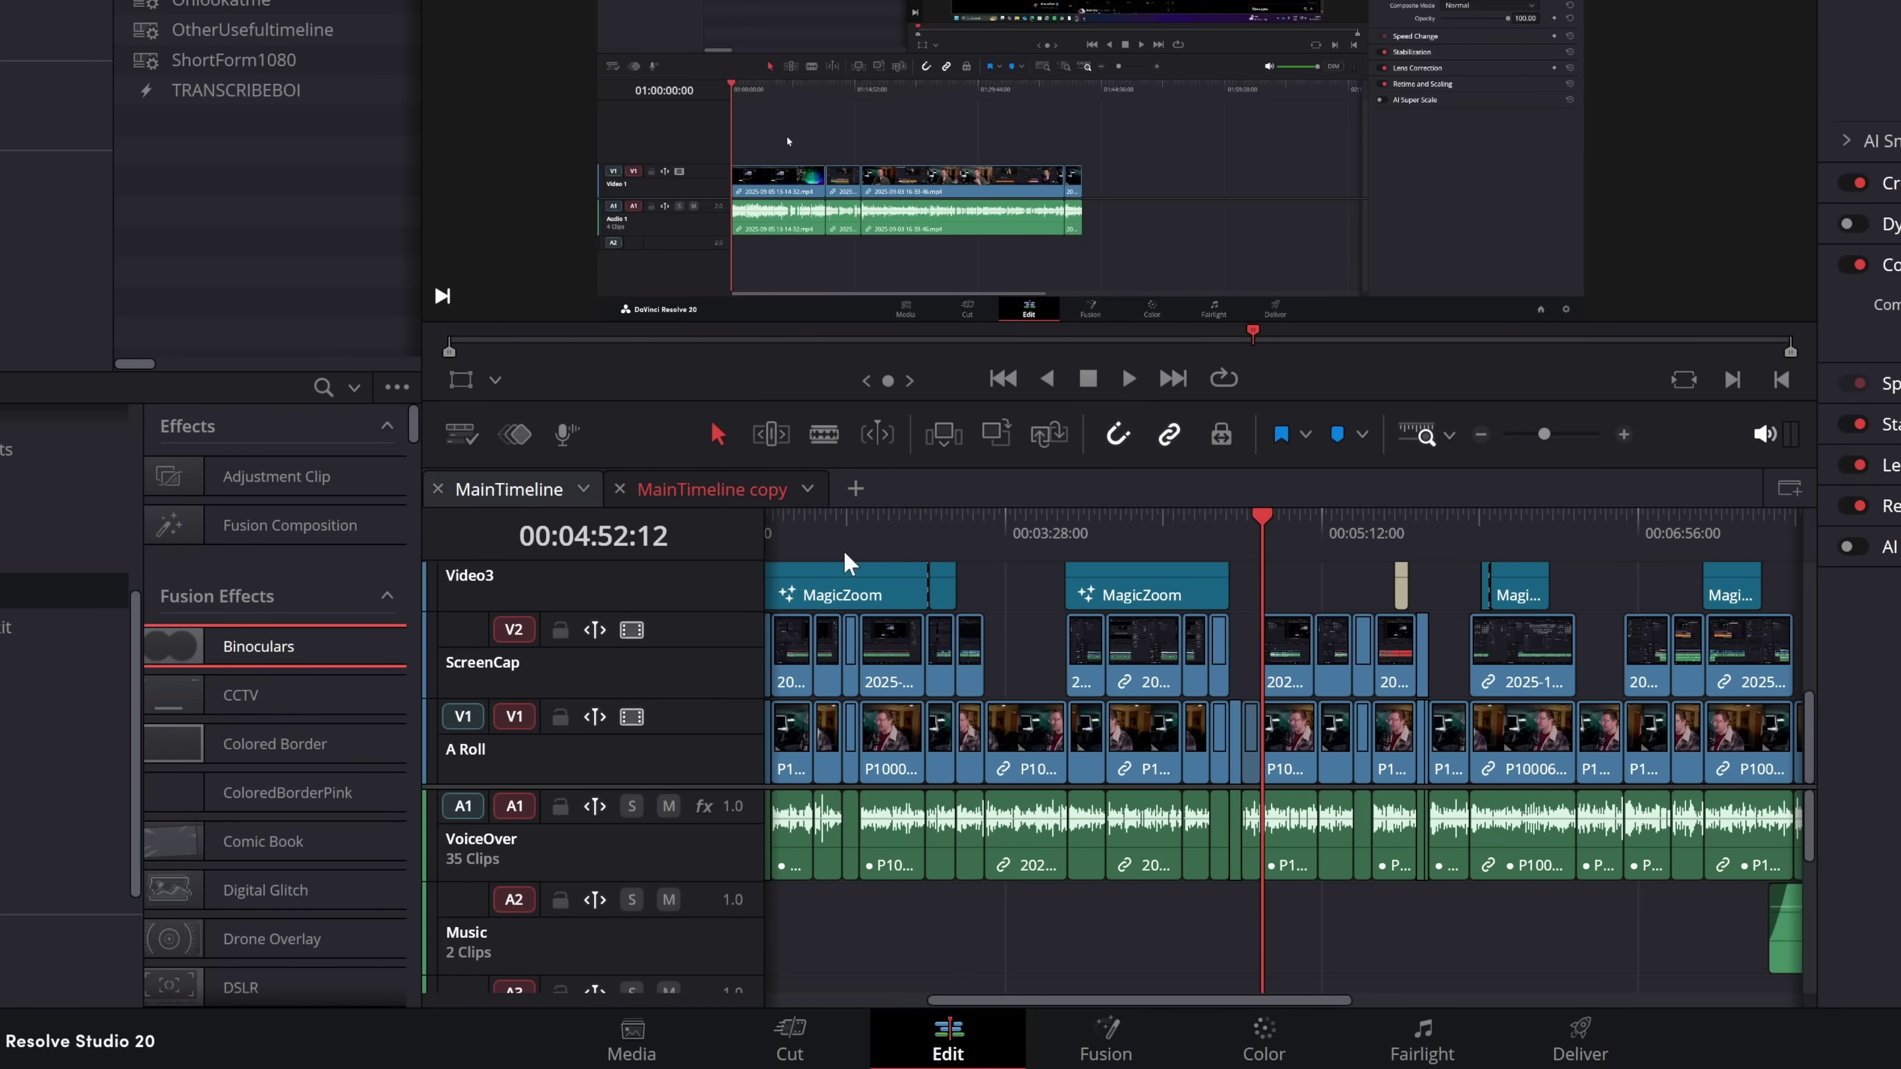
{"action": "left_click_drag", "start_coordinate": [1230, 891], "coordinate": [1053, 666]}
{"action": "key", "text": "Delete"}
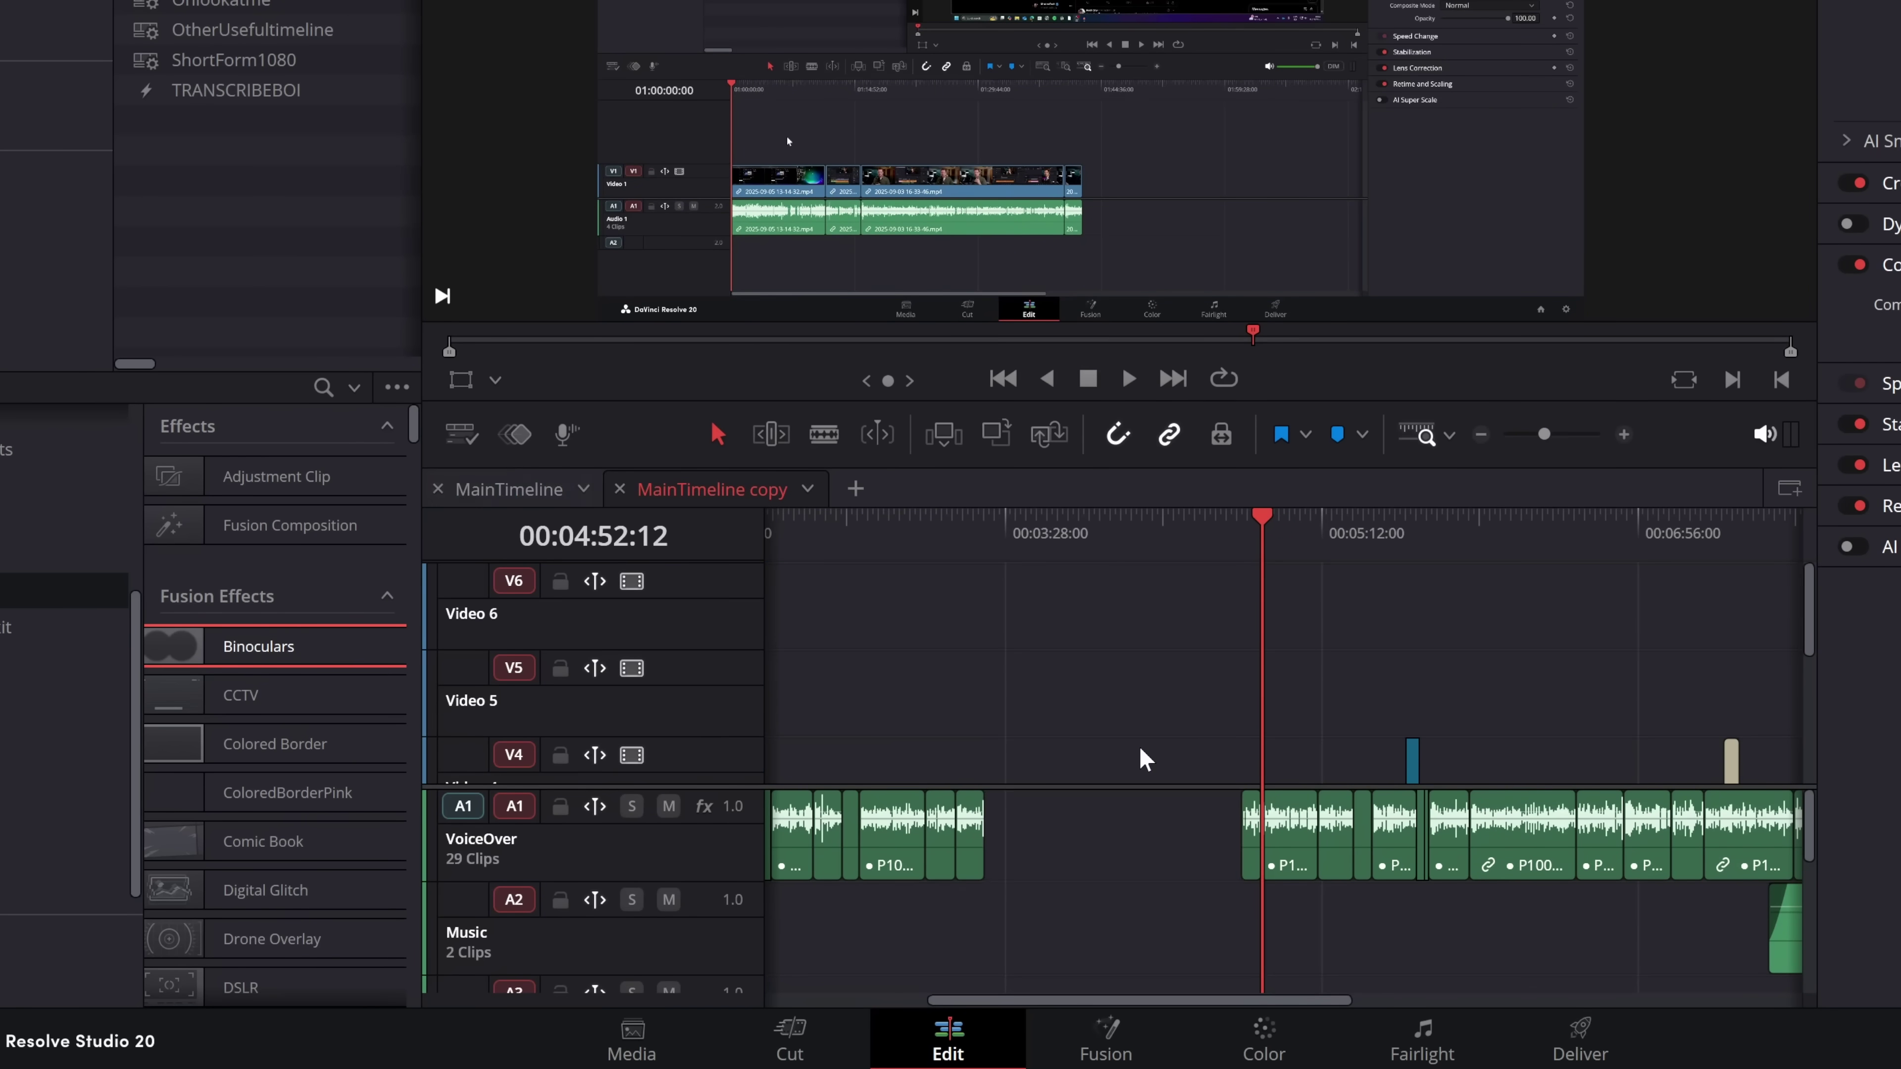
Step: Clear the leftover gaps, linked clip and Magi clip from the copy, closing the gaps
{"action": "scroll", "coordinate": [1144, 758], "scroll_direction": "down", "scroll_amount": 3}
{"action": "left_click", "coordinate": [1074, 722]}
{"action": "key", "text": "Delete"}
{"action": "key", "text": "Delete"}
{"action": "left_click", "coordinate": [1260, 665]}
{"action": "key", "text": "BackSpace"}
{"action": "left_click", "coordinate": [1235, 599]}
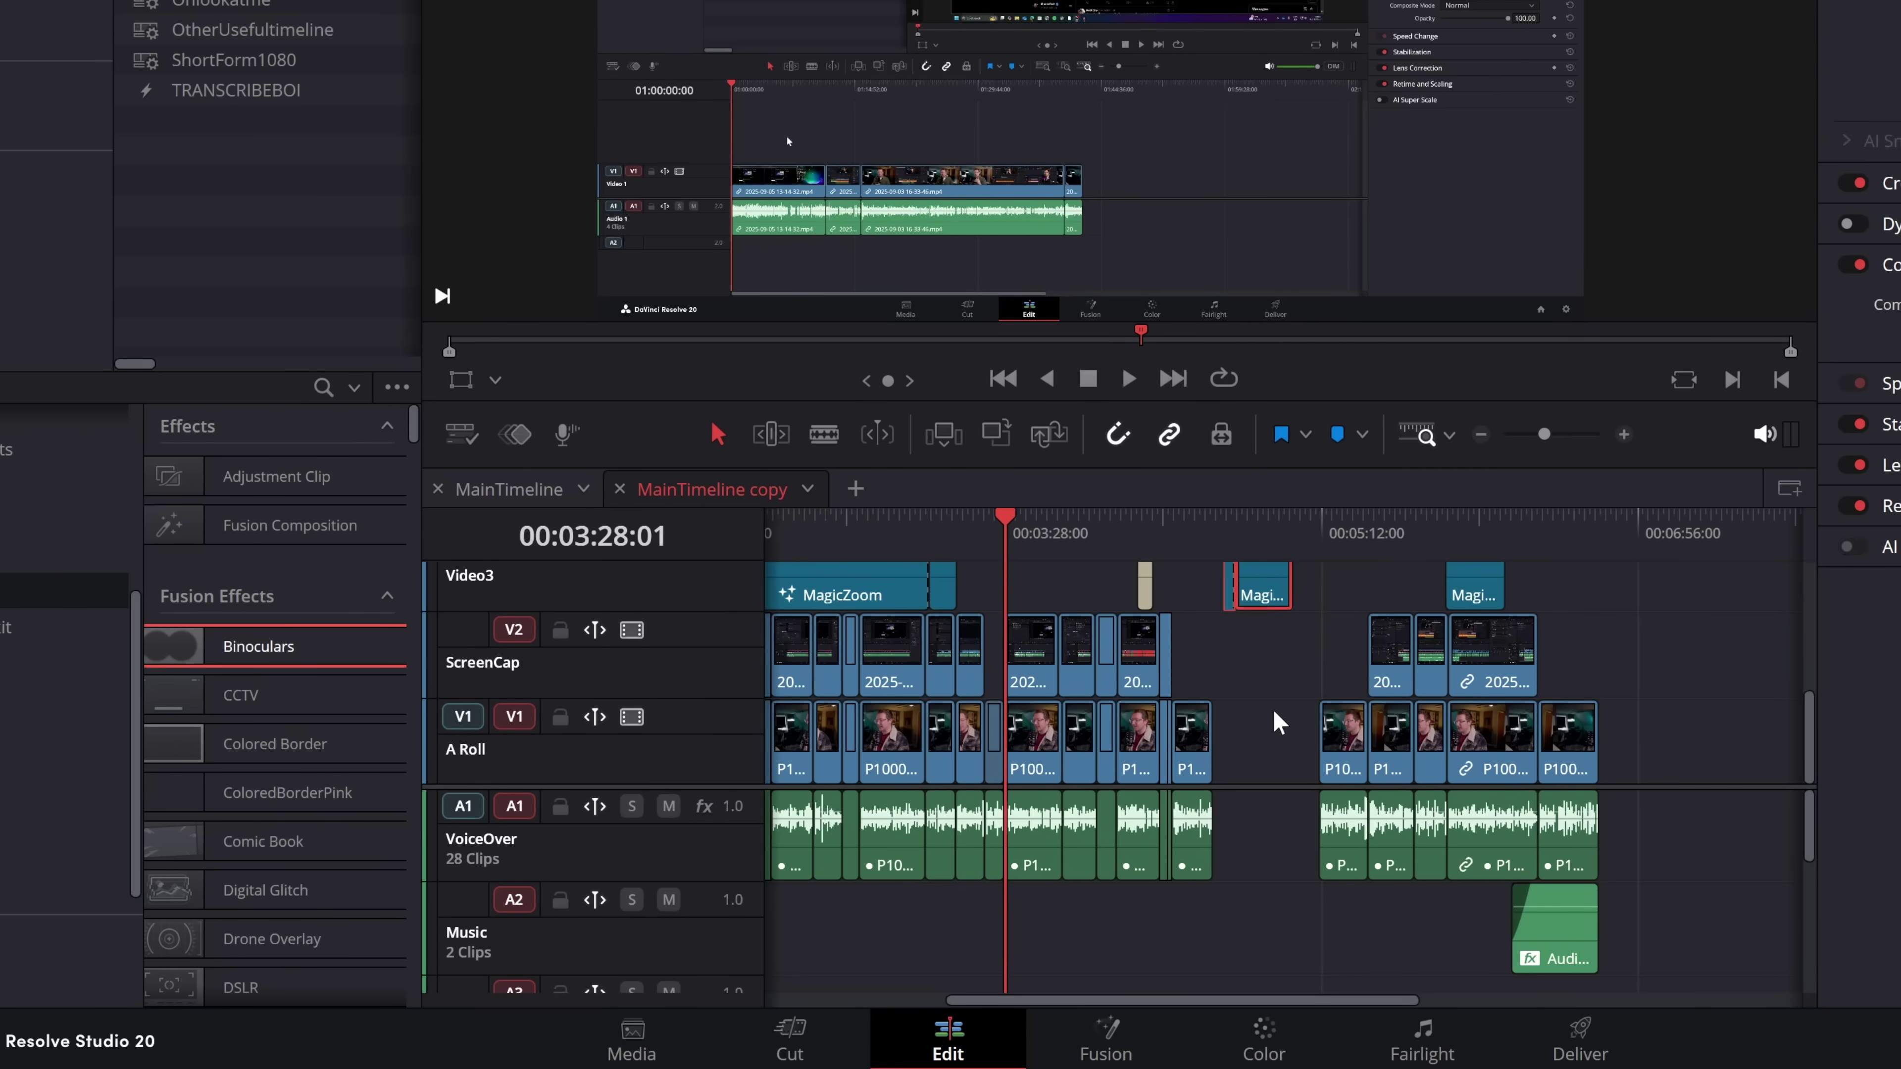
{"action": "key", "text": "Delete"}
{"action": "left_click", "coordinate": [1272, 722]}
{"action": "key", "text": "Delete"}
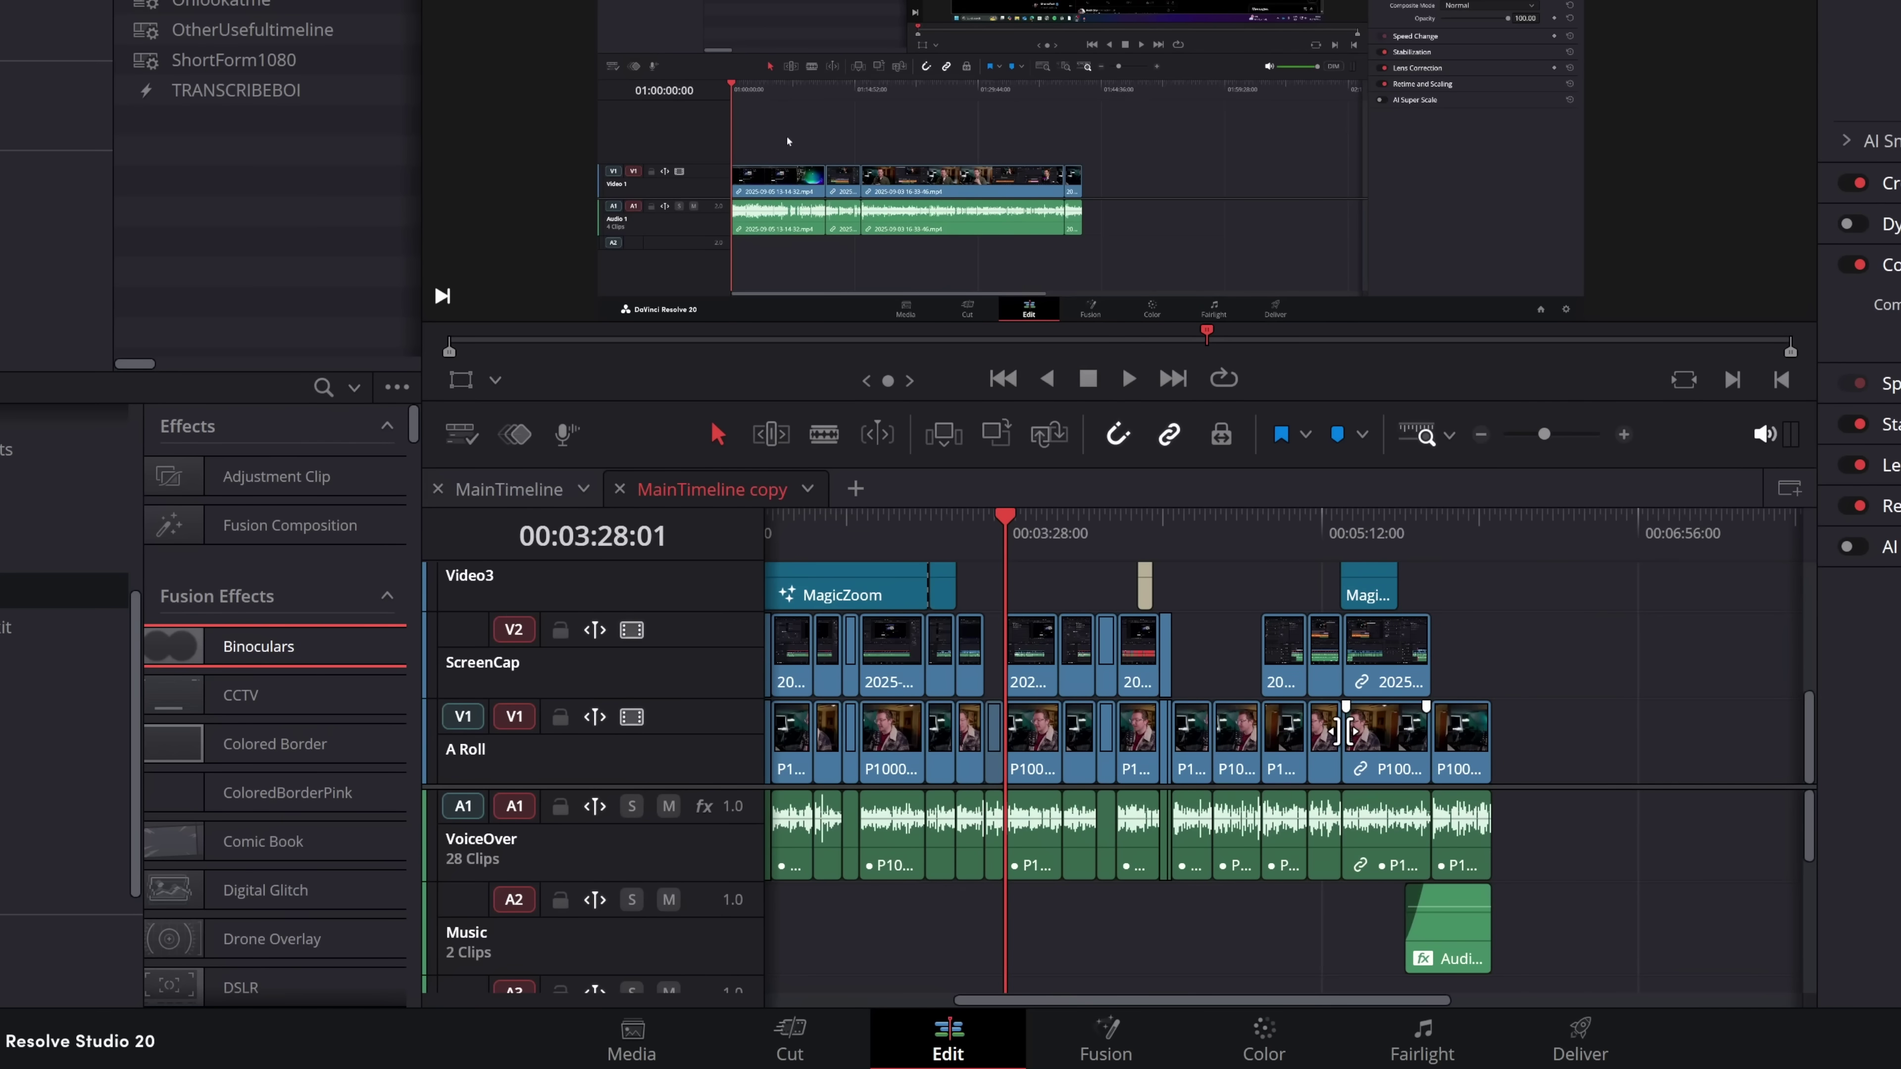
Step: Close the MainTimeline copy tab
{"action": "left_click", "coordinate": [620, 490]}
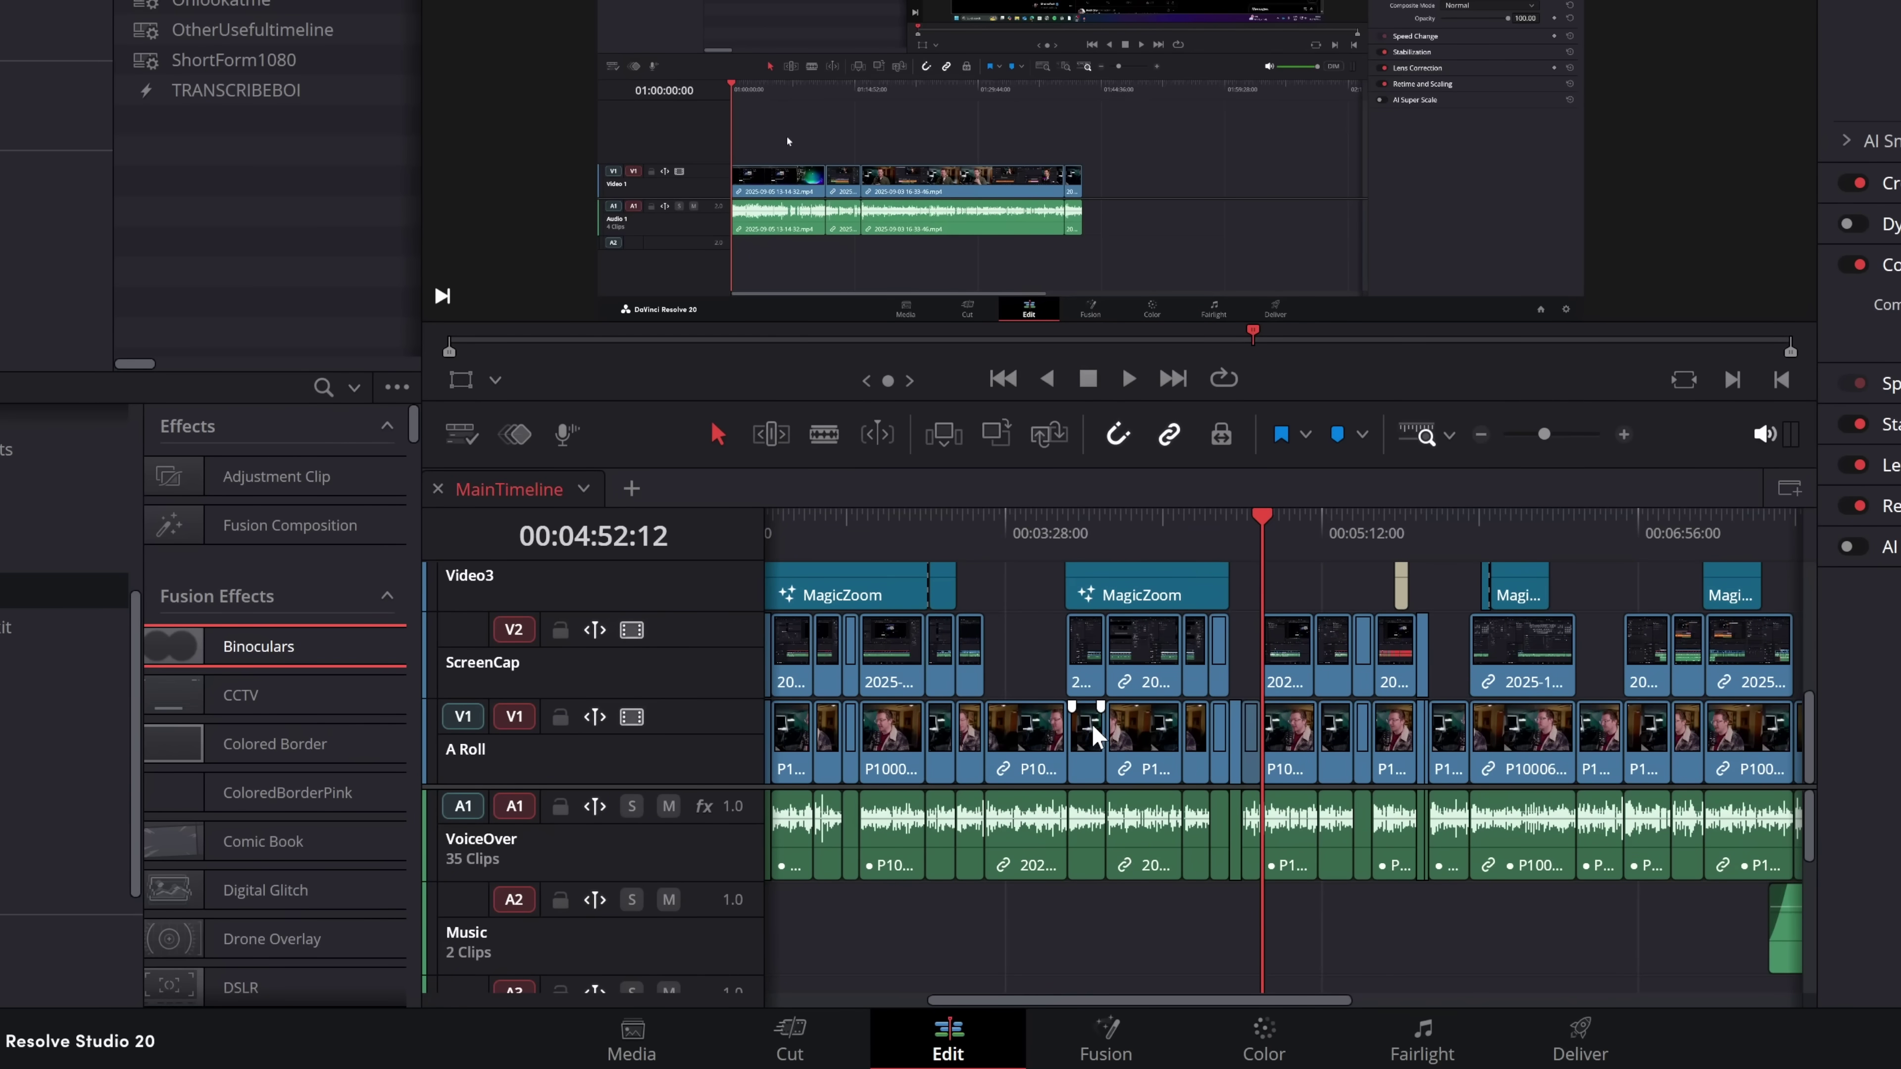